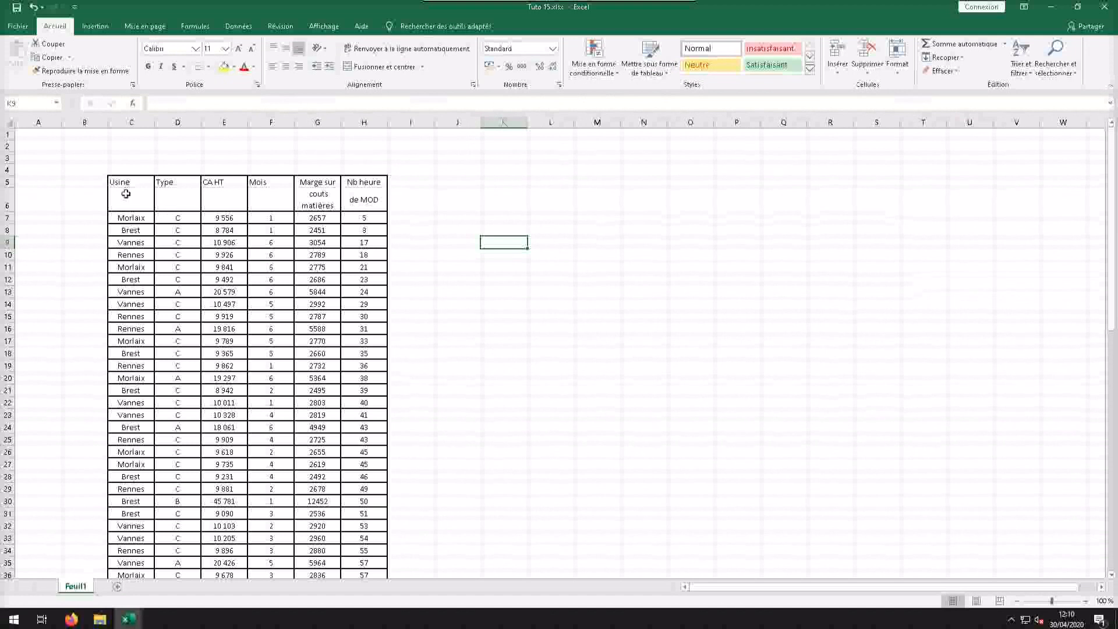
- Sort all data rows below the table headers from A to Z by the Usine column
left_click_drag(129, 218, 354, 553)
scroll(274, 241, "up", 14)
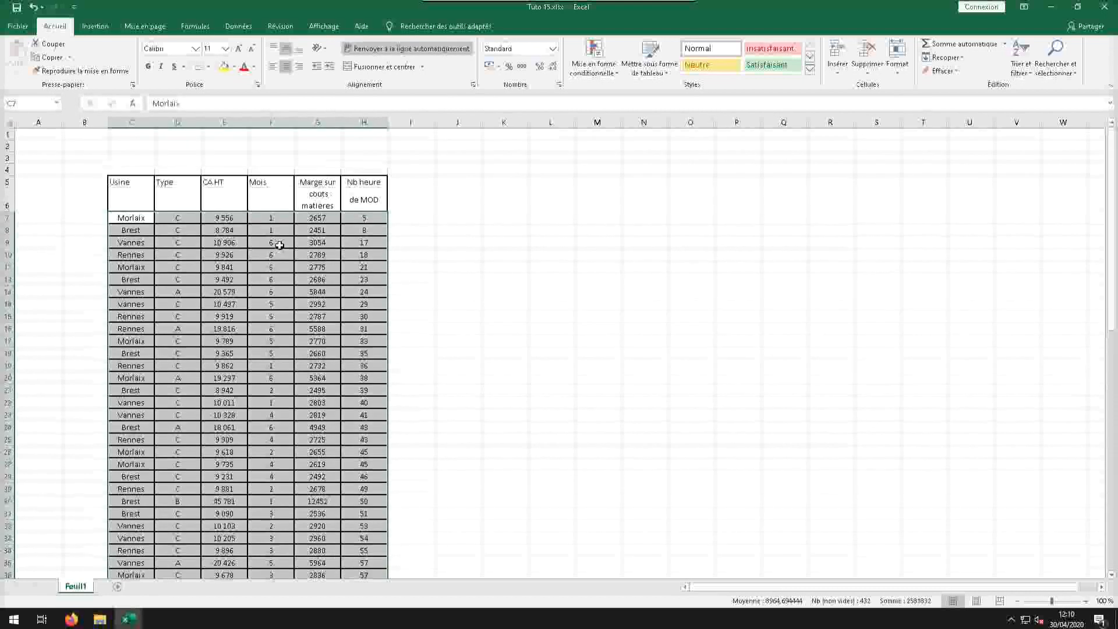
left_click(1018, 67)
left_click(1032, 85)
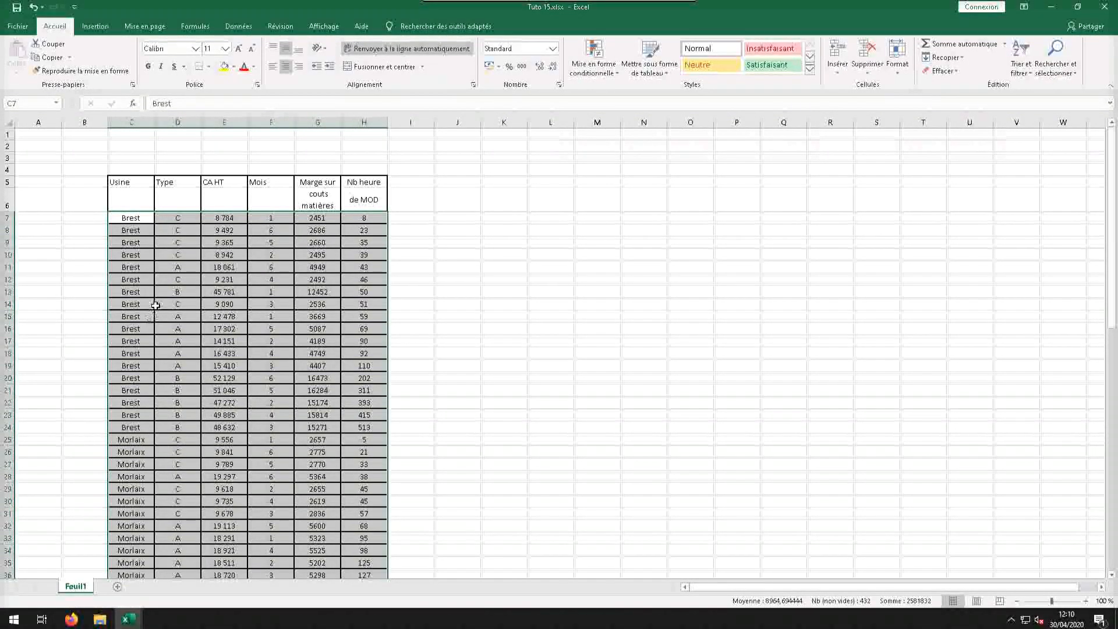
- Turn on filtering for the selected data rows and filter the Usine column to show only Brest
left_click(1020, 71)
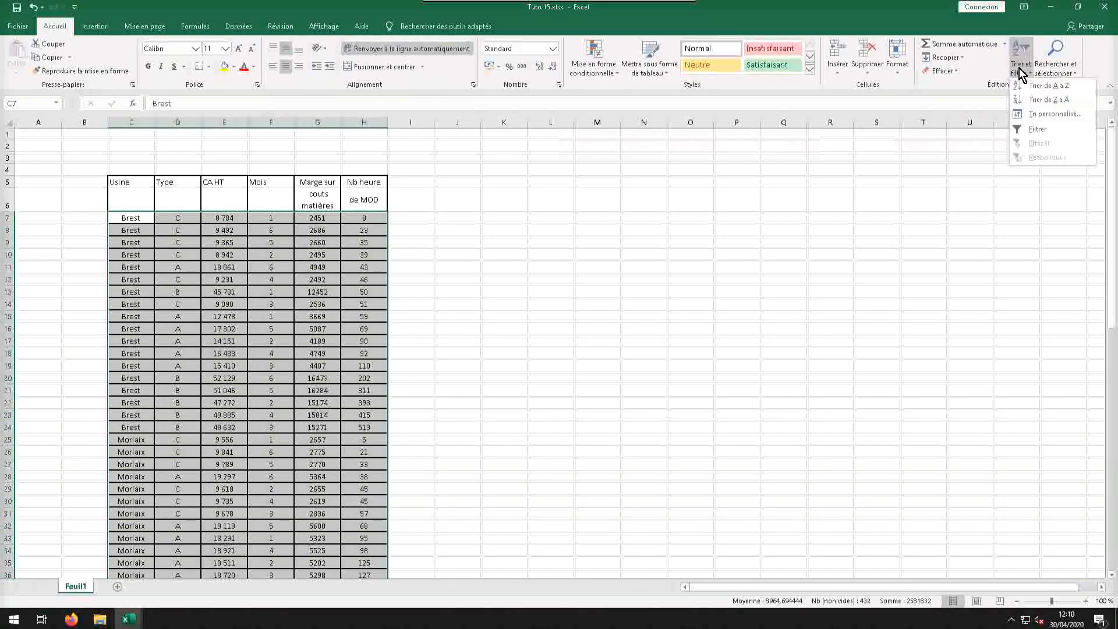
left_click(1036, 128)
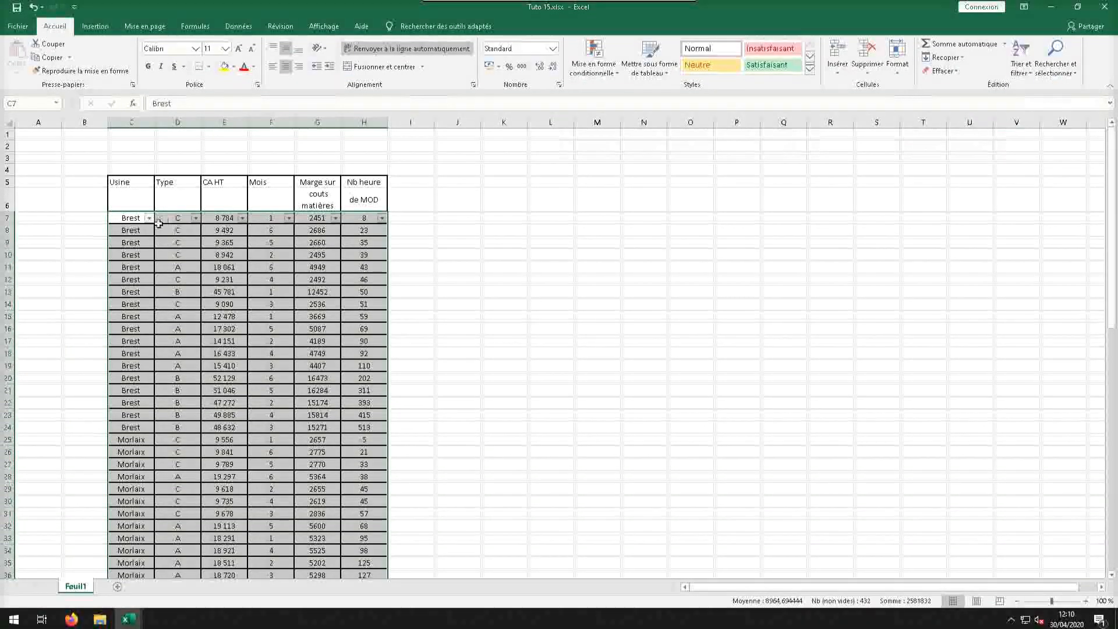
left_click(148, 219)
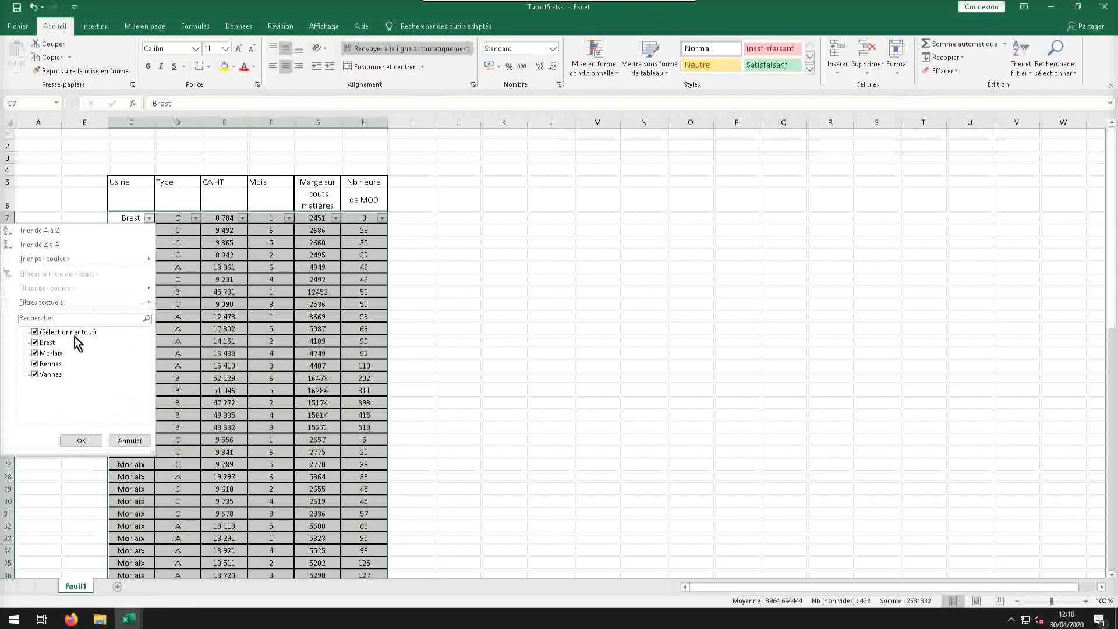
left_click(35, 332)
left_click(35, 342)
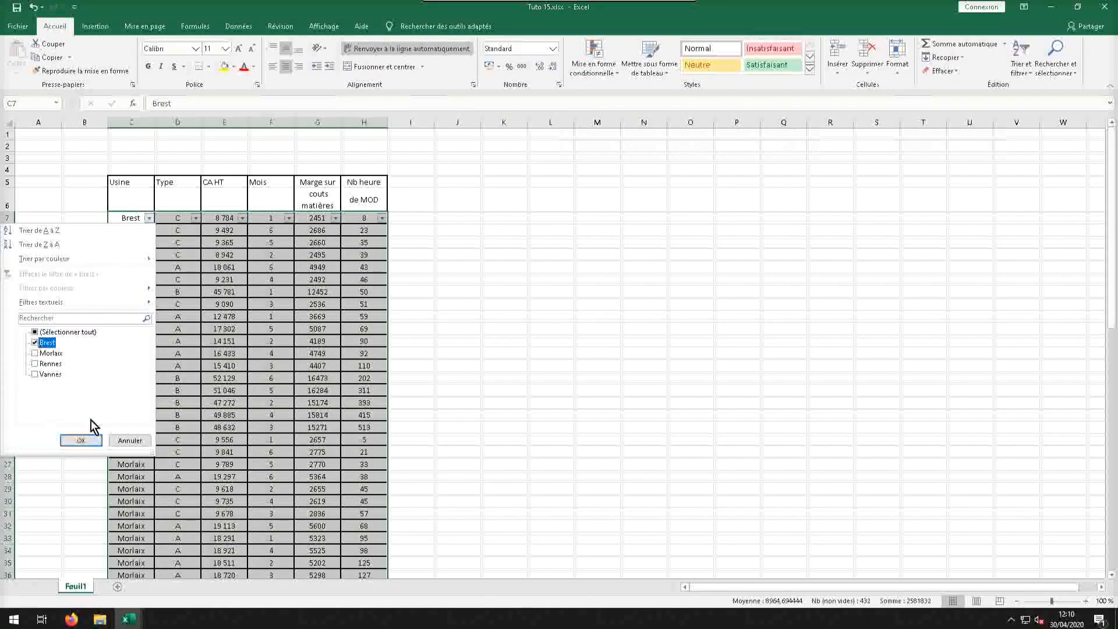
left_click(81, 440)
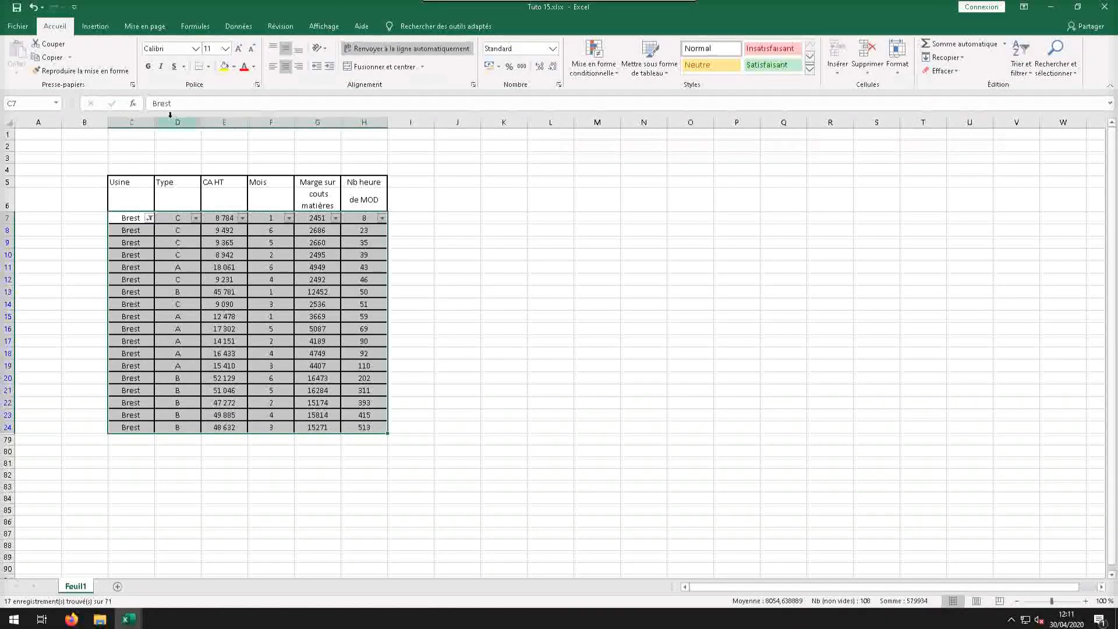
- Reset the Usine column filter to show the rows of all plants
left_click(149, 218)
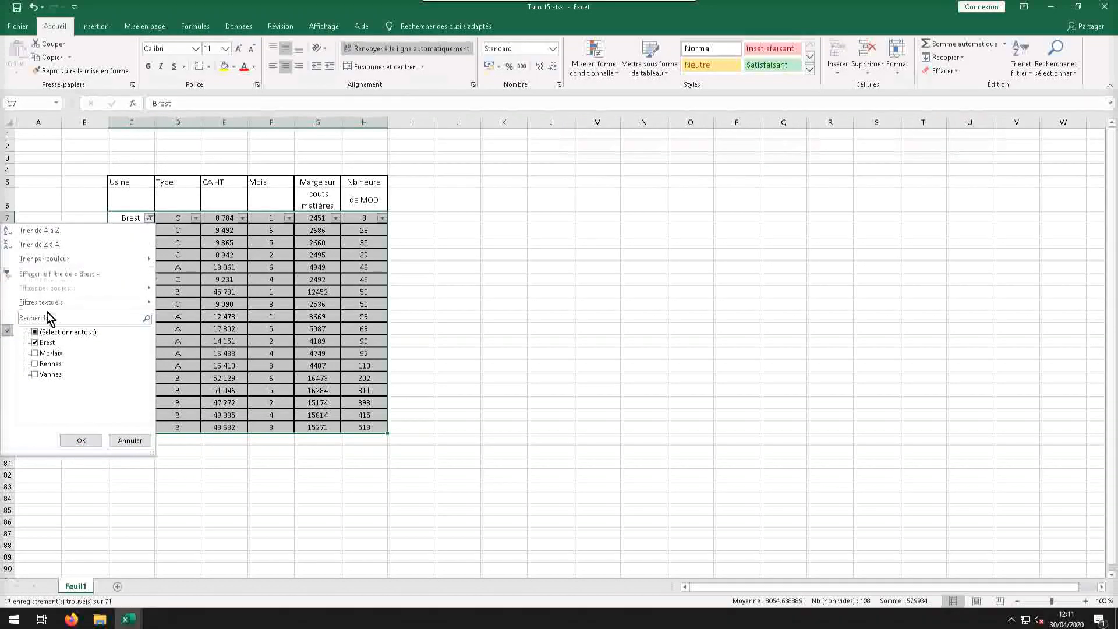
left_click(34, 332)
left_click(81, 440)
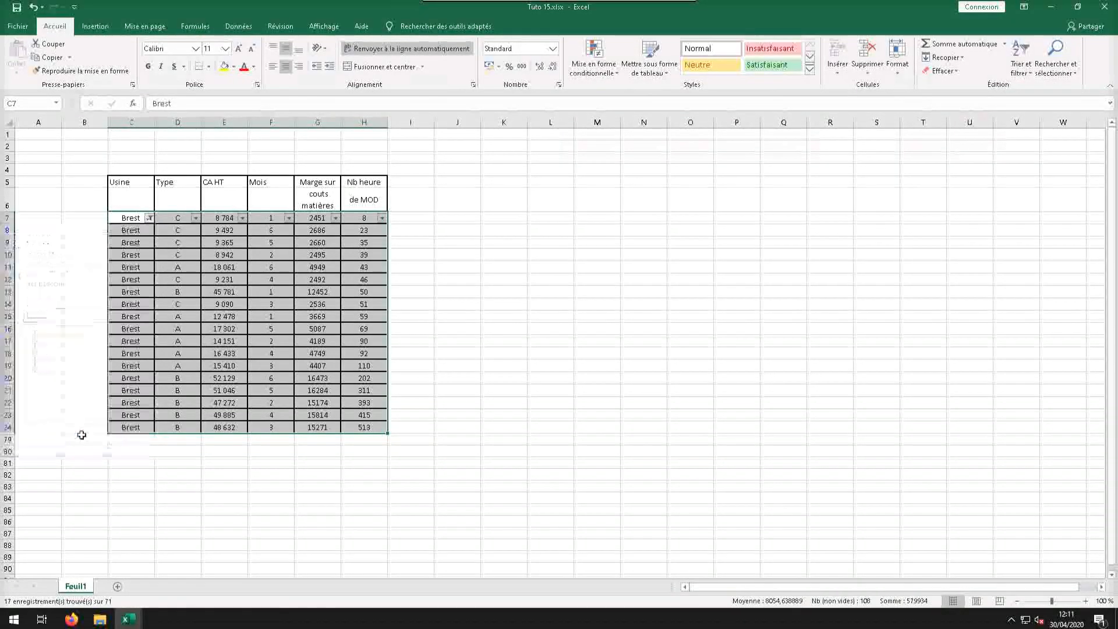
- Merge and centre the table's header cells across rows 5 and 6
left_click_drag(138, 184, 349, 368)
left_click_drag(348, 210, 230, 170)
left_click(382, 66)
left_click(400, 68)
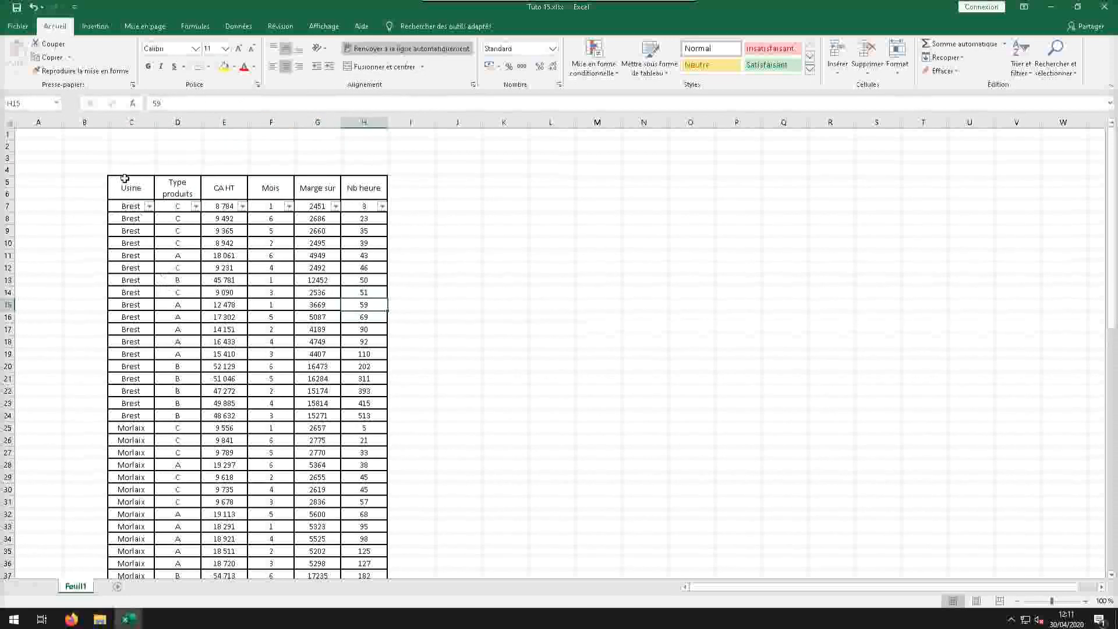
- Create a pivot table from range C5:H78 of Feuil1, placed on the existing worksheet at cell J7
left_click_drag(117, 183, 373, 608)
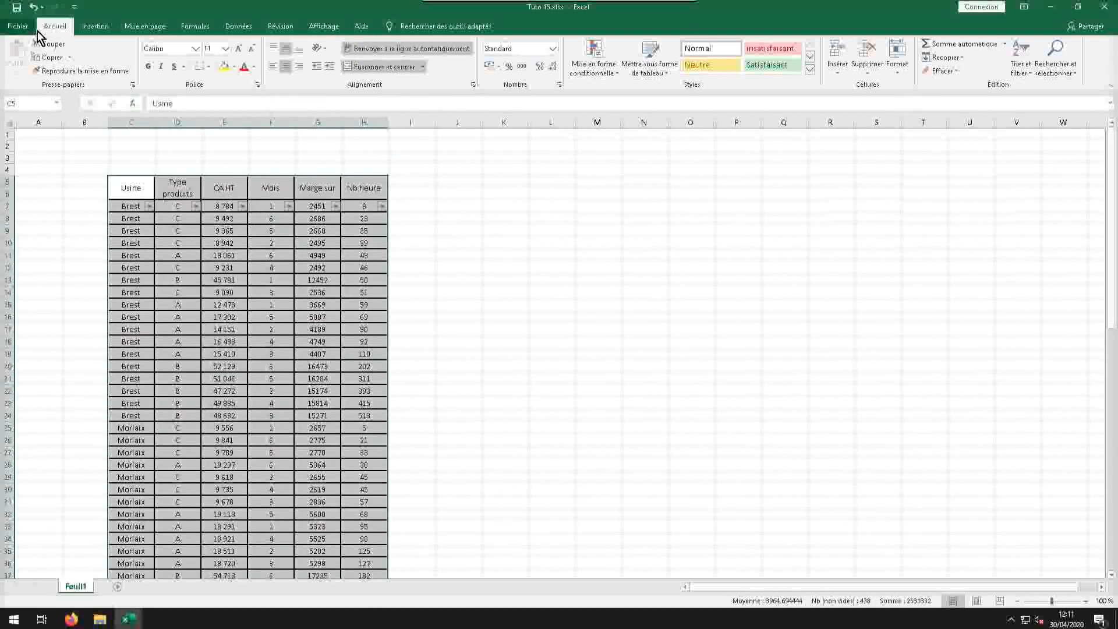
left_click(86, 29)
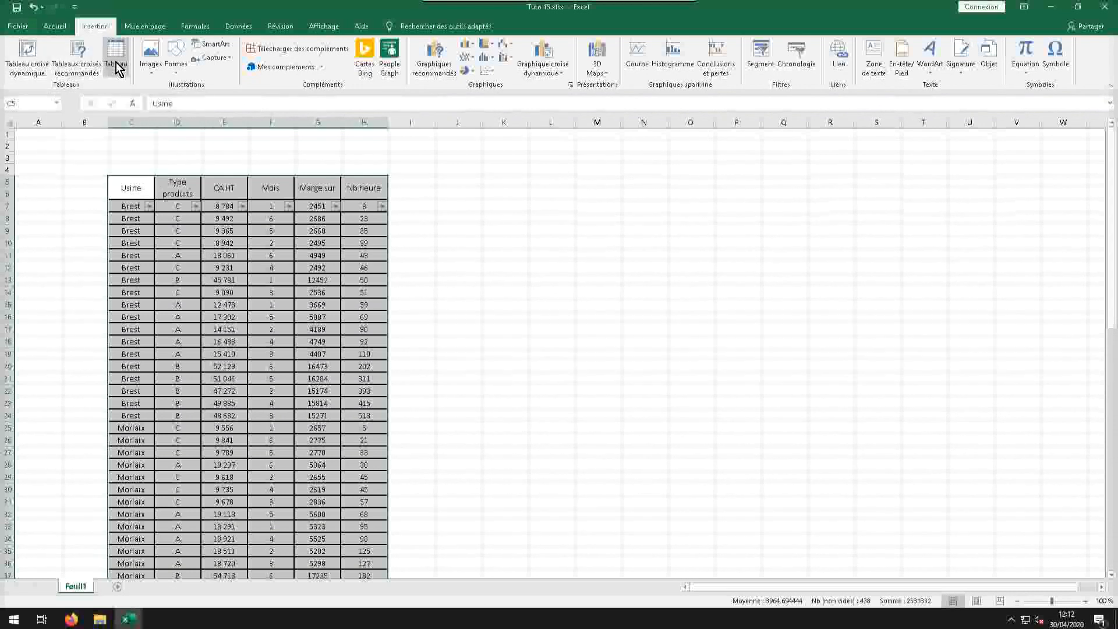
left_click(25, 56)
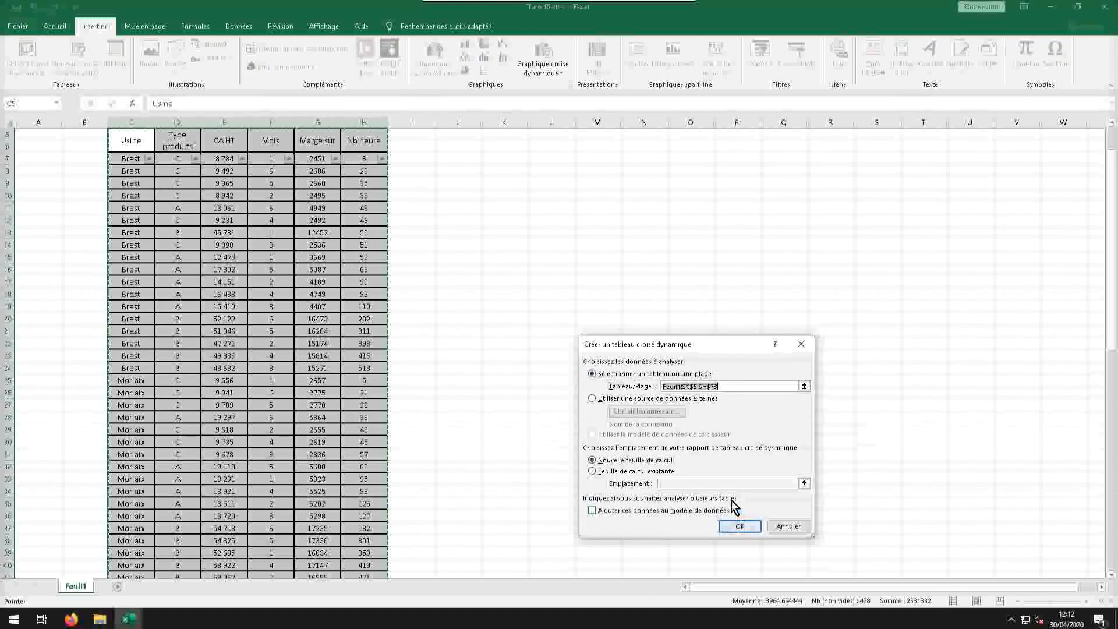
left_click_drag(683, 345, 649, 192)
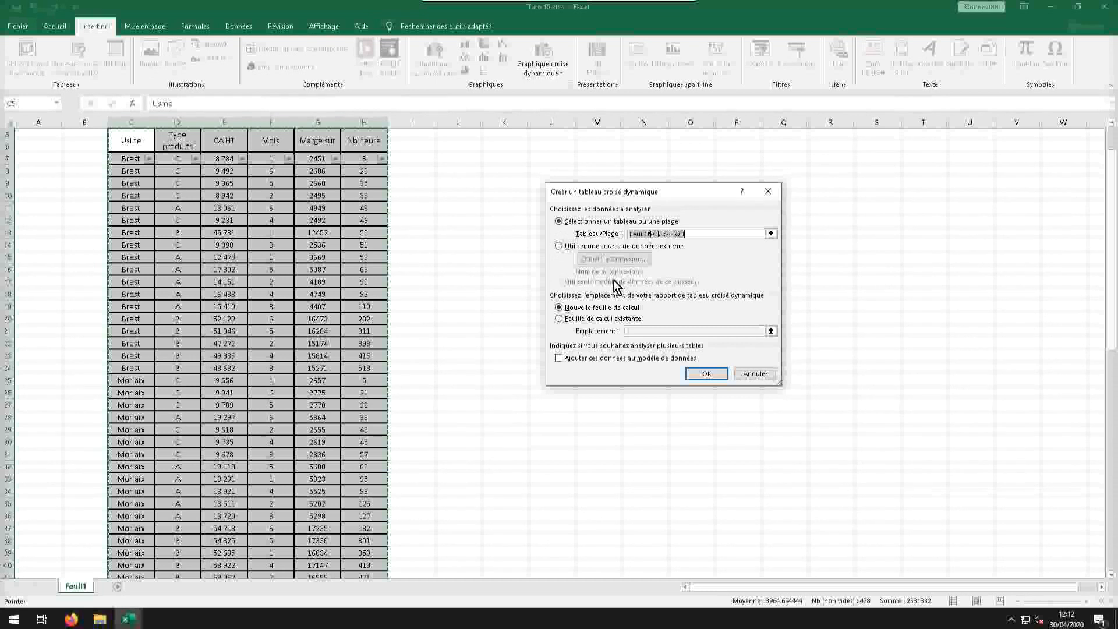
left_click(557, 318)
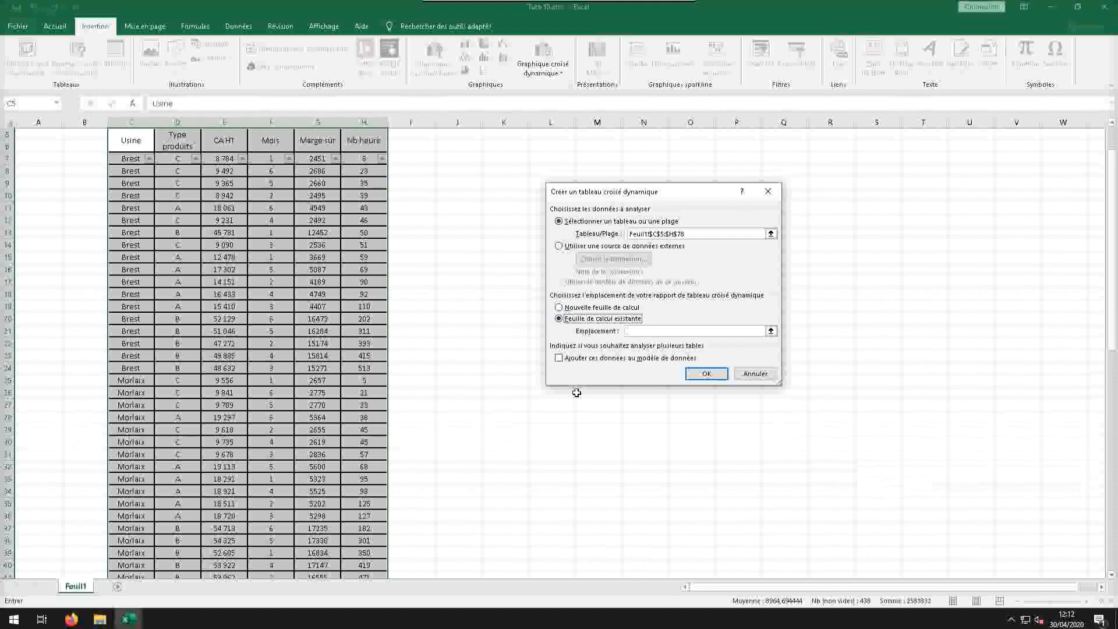
left_click(628, 330)
left_click(448, 161)
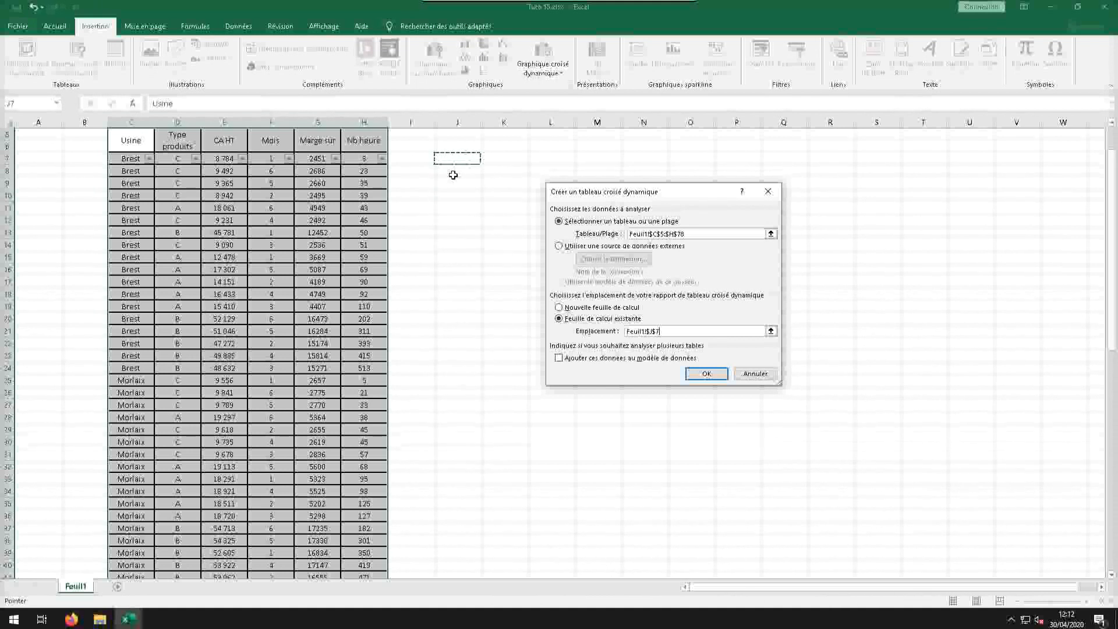
left_click(708, 374)
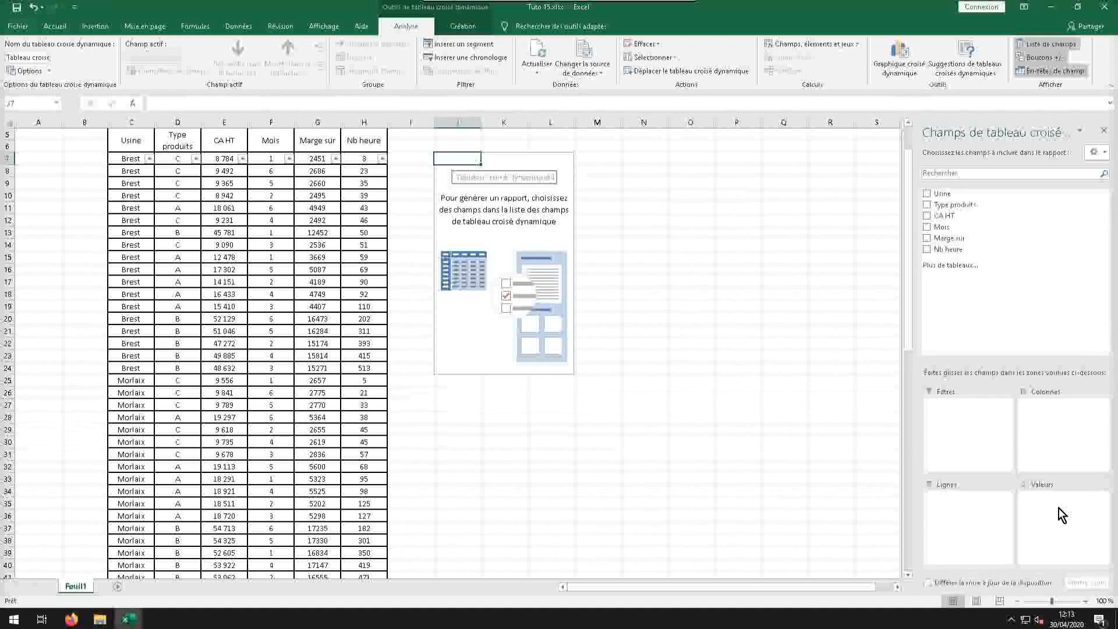
- Add Usine as the pivot table's row field and the sum of CA HT as its value
left_click(929, 195)
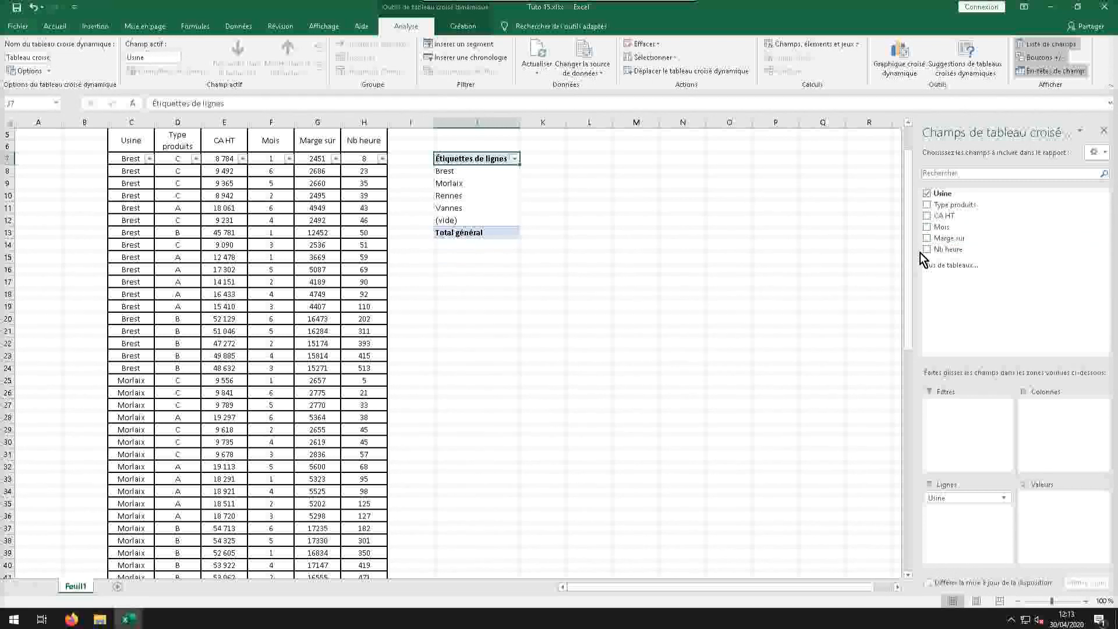
left_click(927, 217)
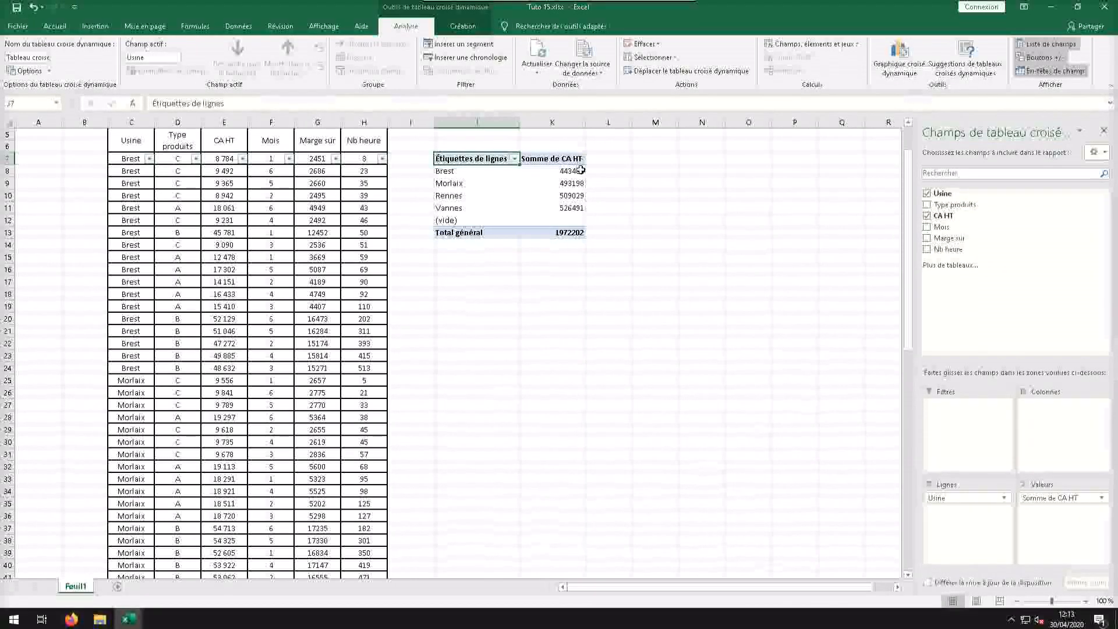
mouse_move(574, 232)
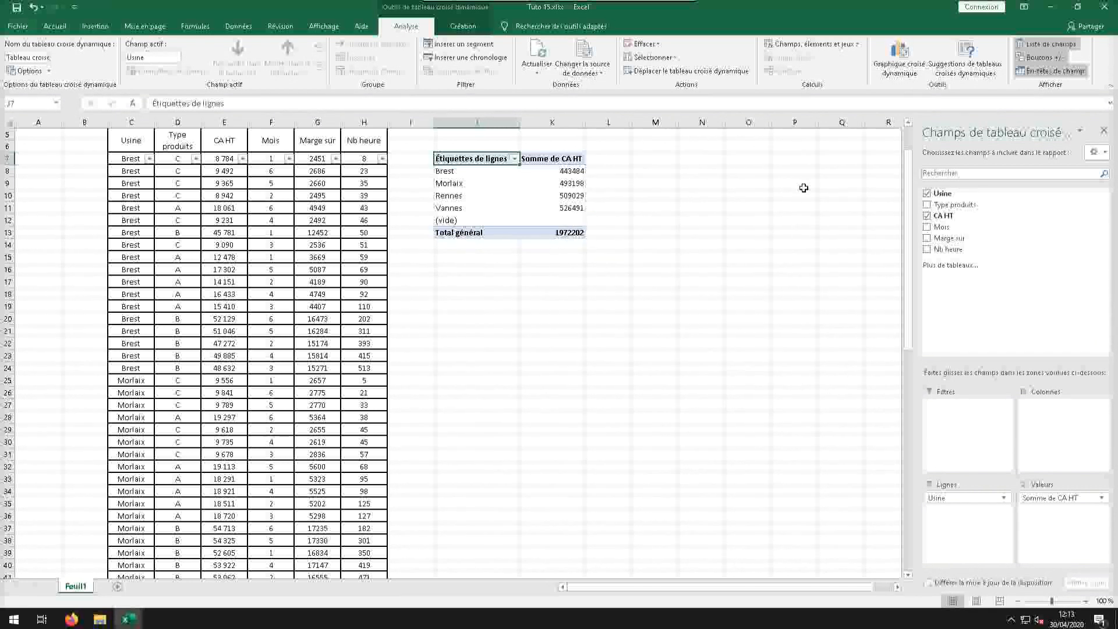
mouse_move(458, 171)
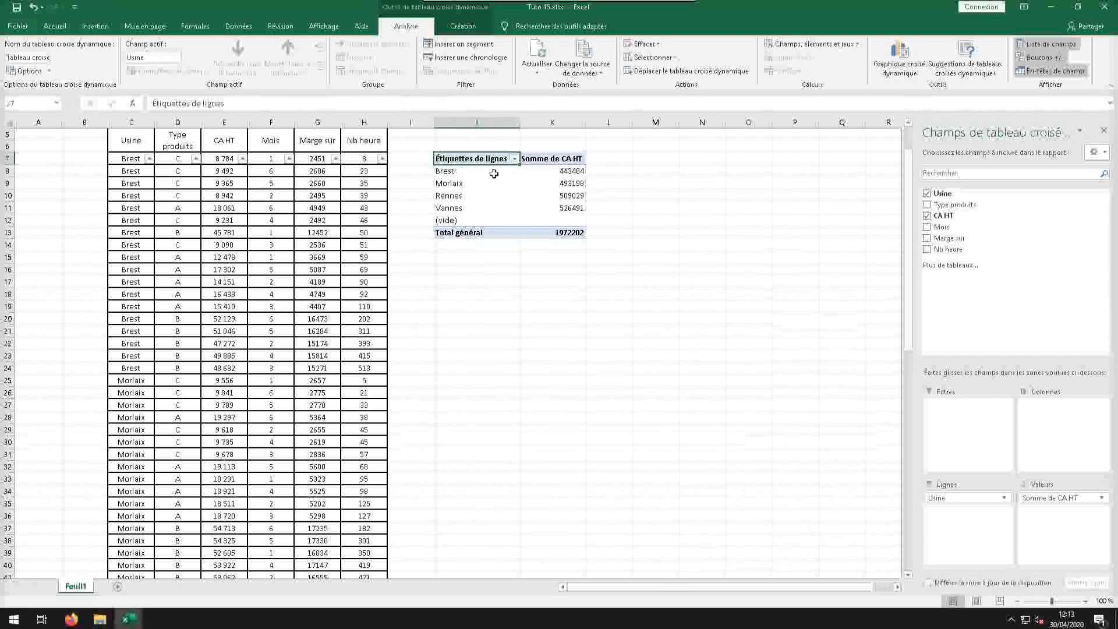
- Add the Mois field to the pivot table and move it from the values to the rows, under Usine
left_click(926, 226)
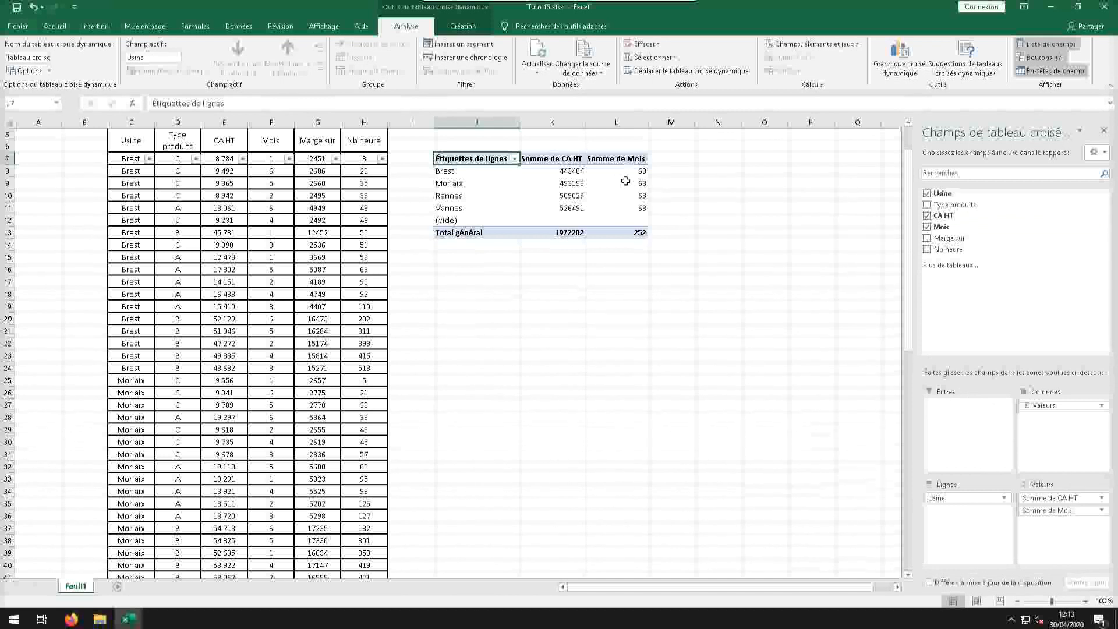
left_click(1057, 511)
left_click_drag(1057, 512, 955, 516)
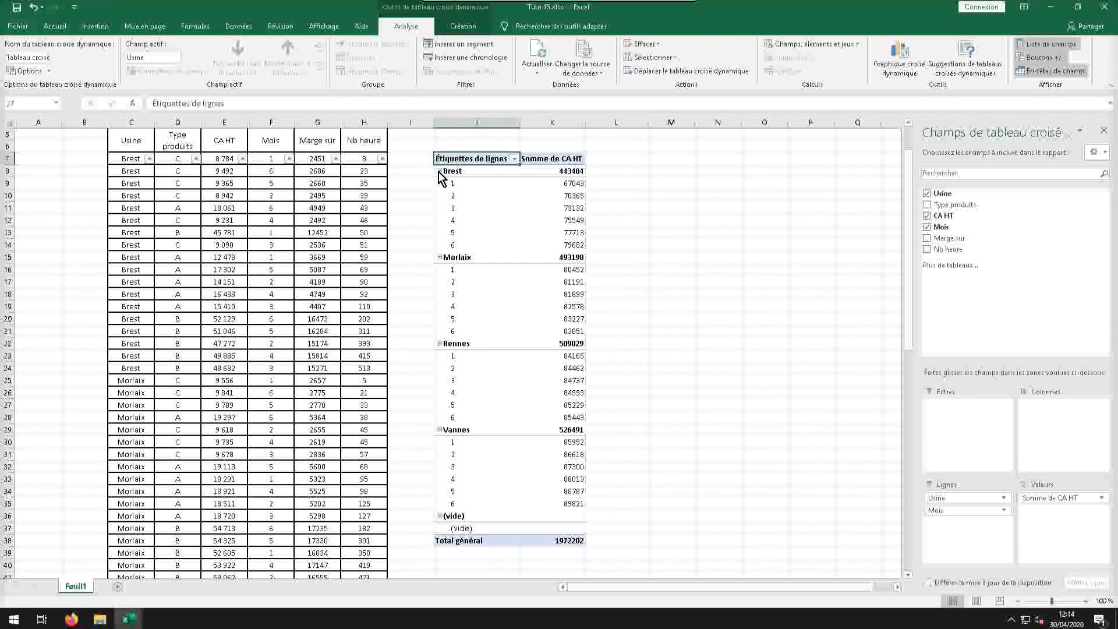
- Collapse and re-expand the Brest group in the pivot table, and briefly open the row labels filter
left_click(440, 171)
left_click(439, 171)
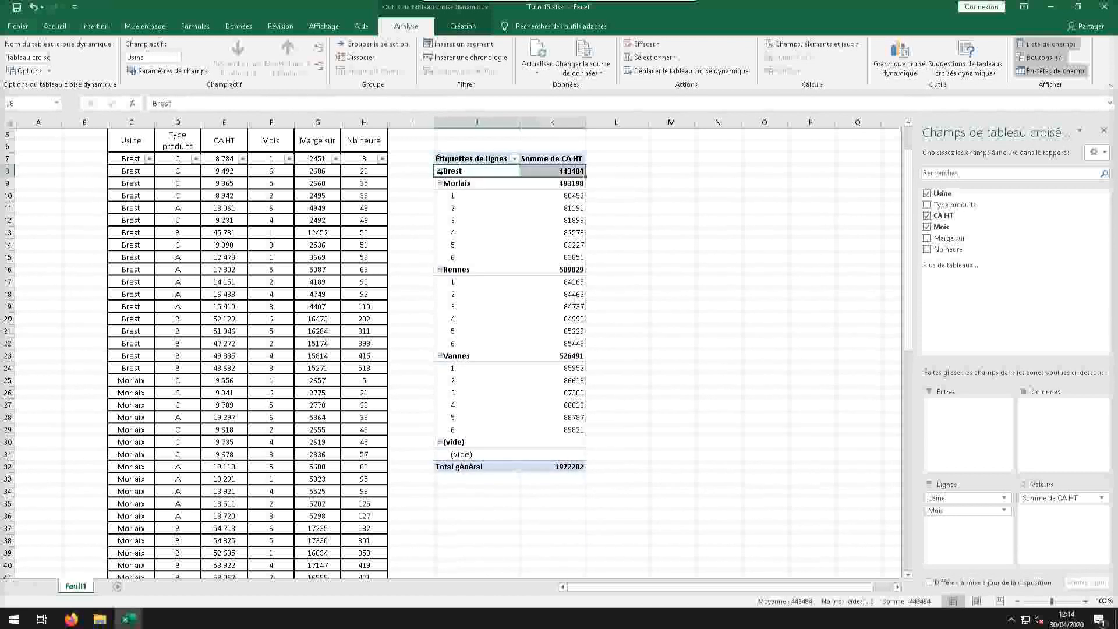
left_click(439, 171)
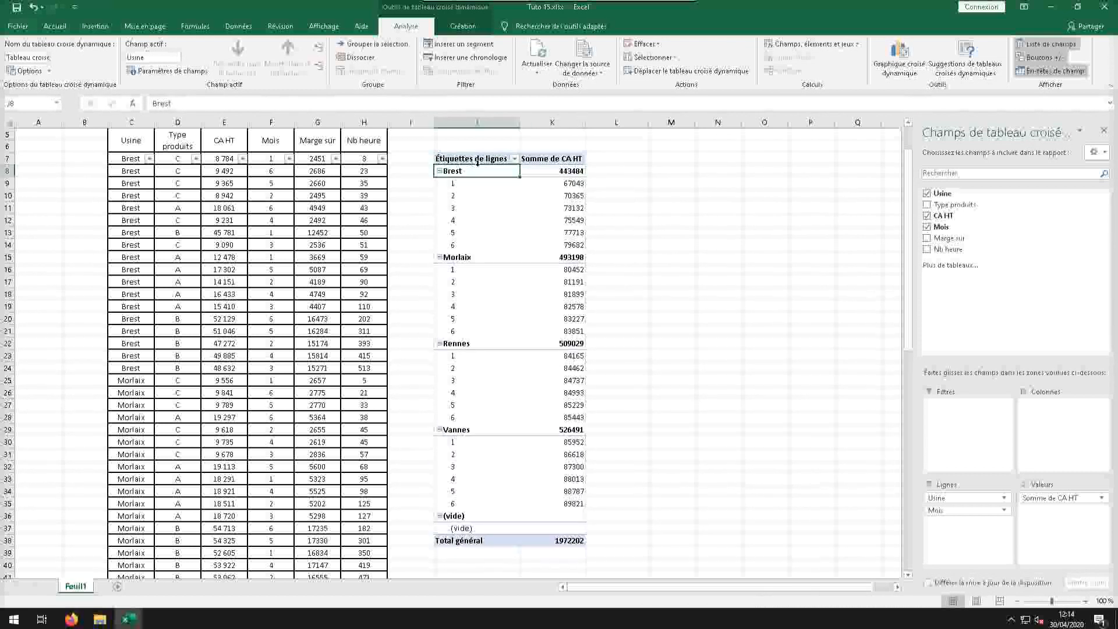
left_click(514, 159)
left_click(513, 162)
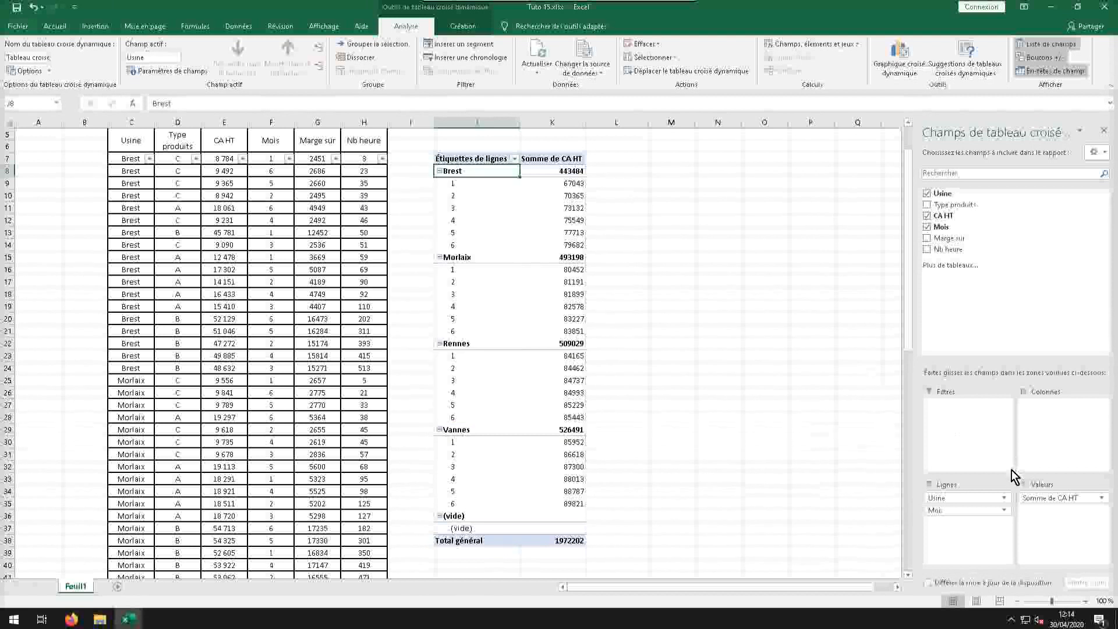
- Add the sums of Marge sur and Nb heure to the pivot table's values
left_click(926, 238)
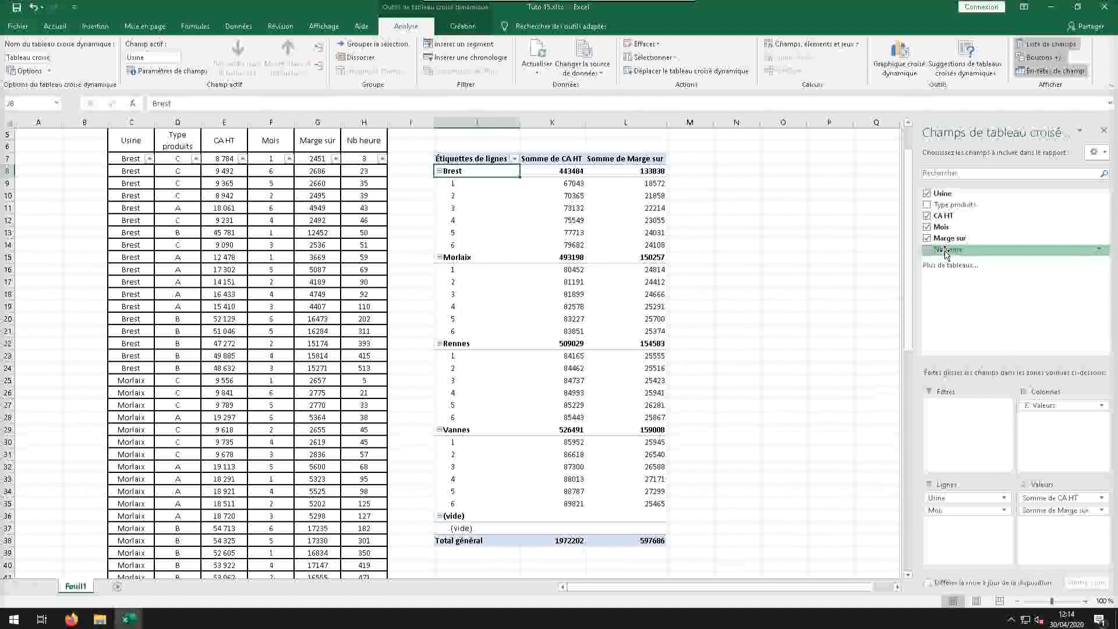
left_click(926, 249)
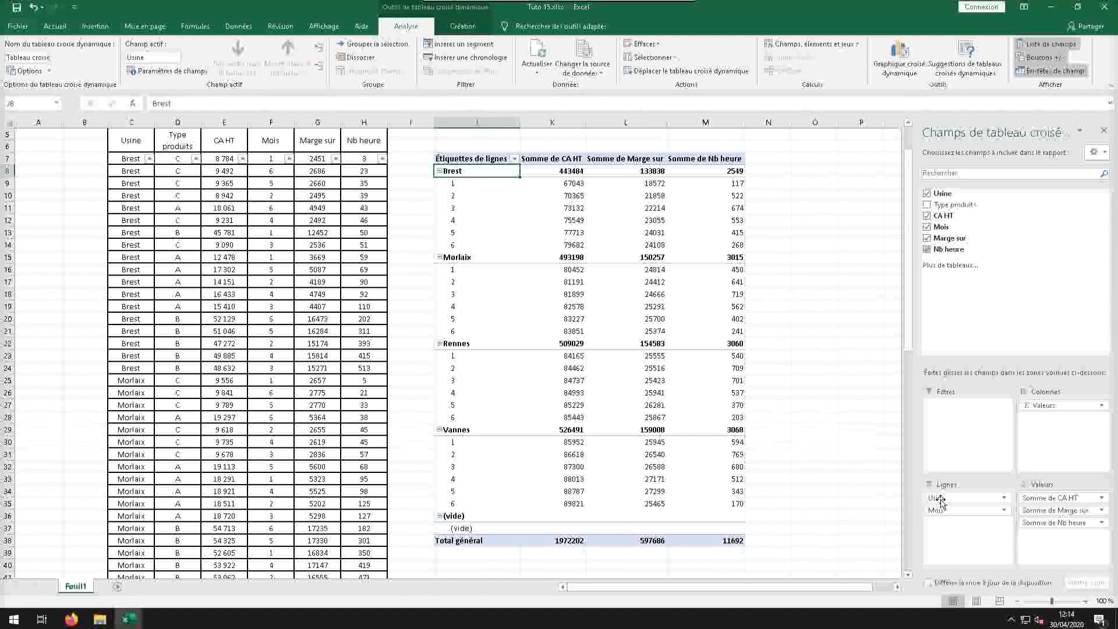
- Use Usine as the pivot table's report filter set to Brest, and return the field to the rows above Mois
left_click_drag(940, 500, 952, 419)
scroll(473, 300, "up", 2)
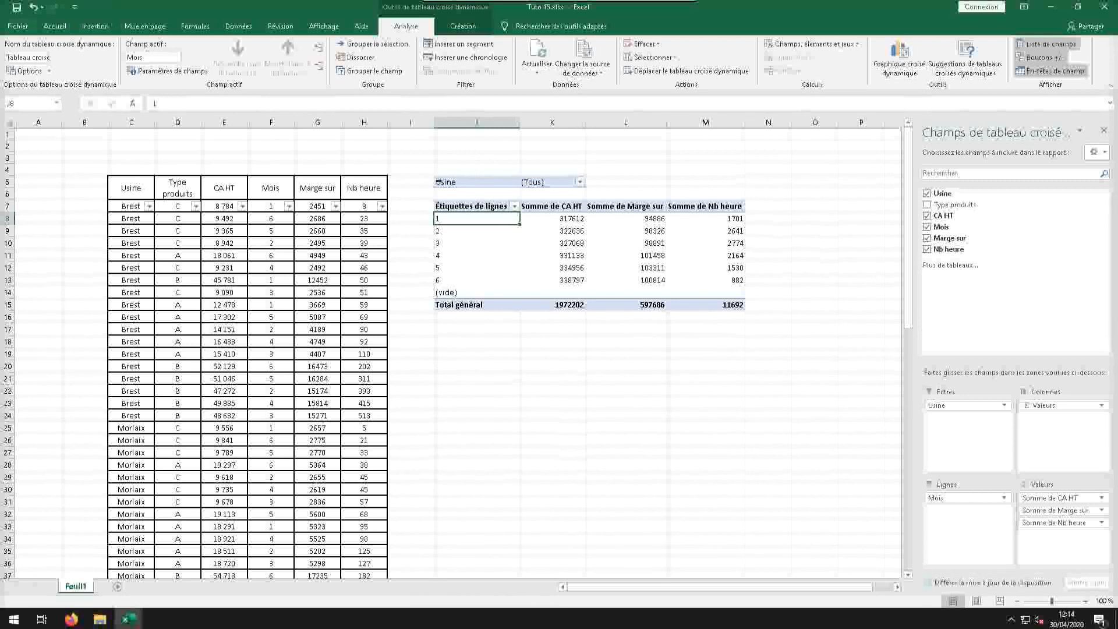
left_click(580, 182)
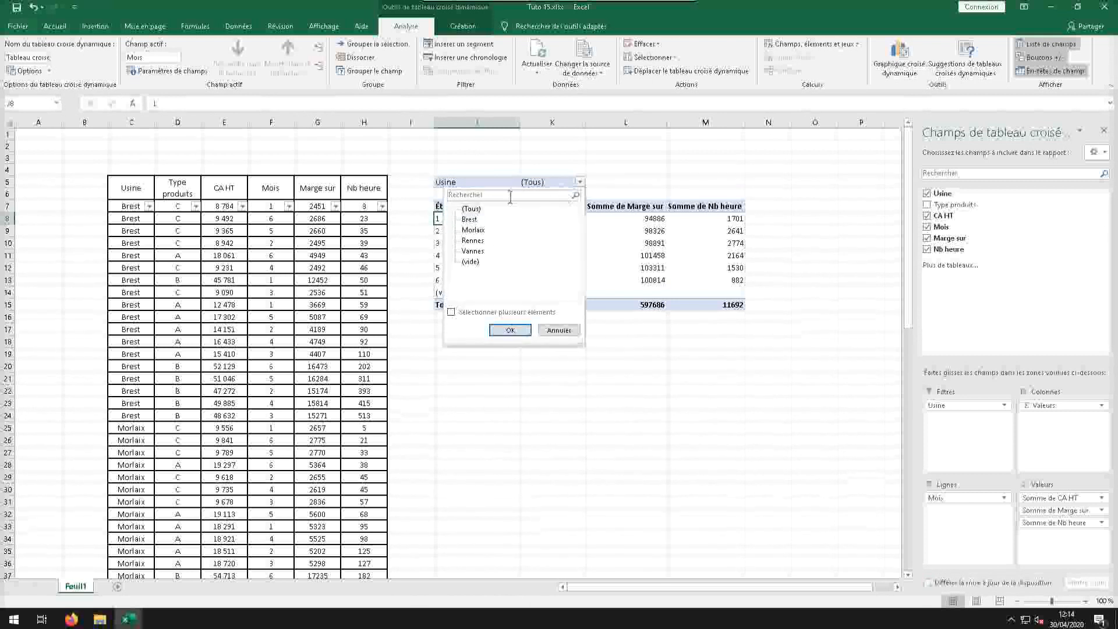
left_click(473, 221)
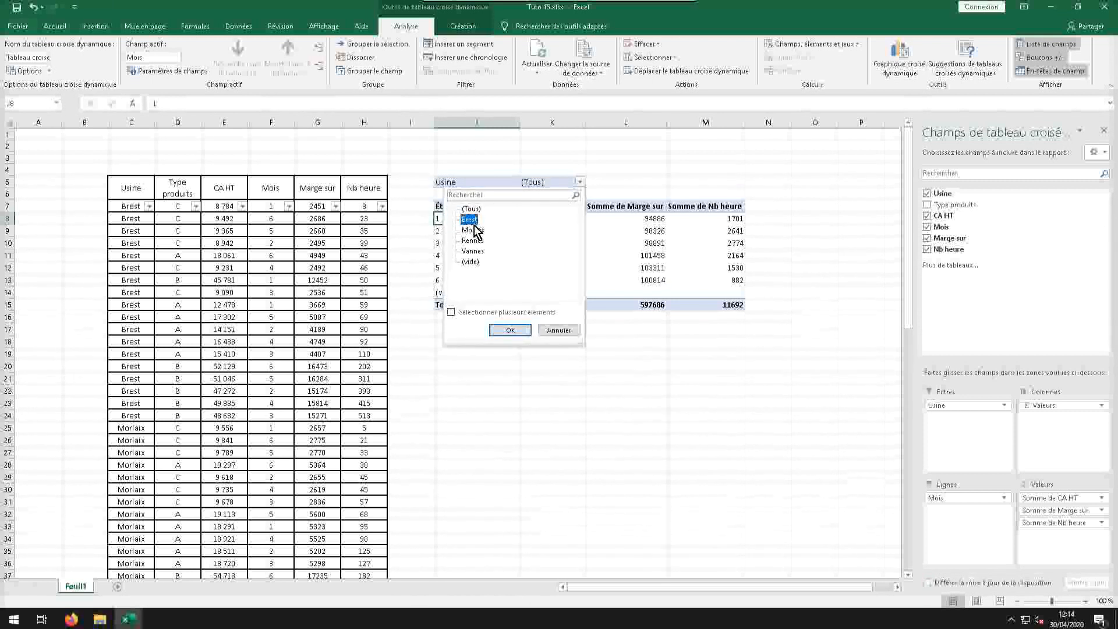
left_click(511, 330)
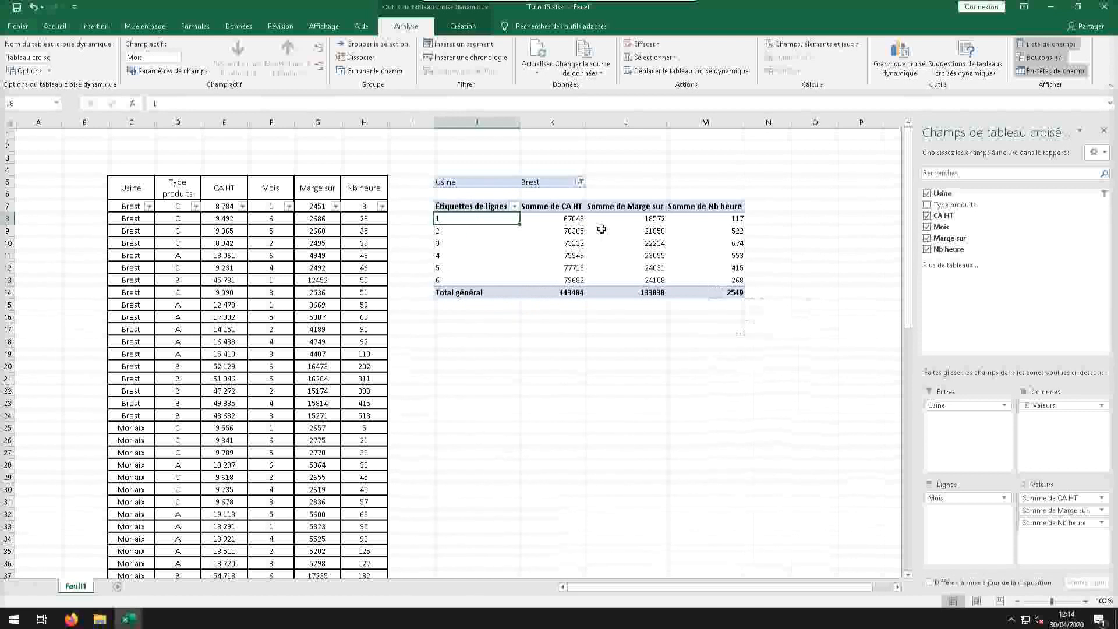
left_click_drag(955, 405, 954, 498)
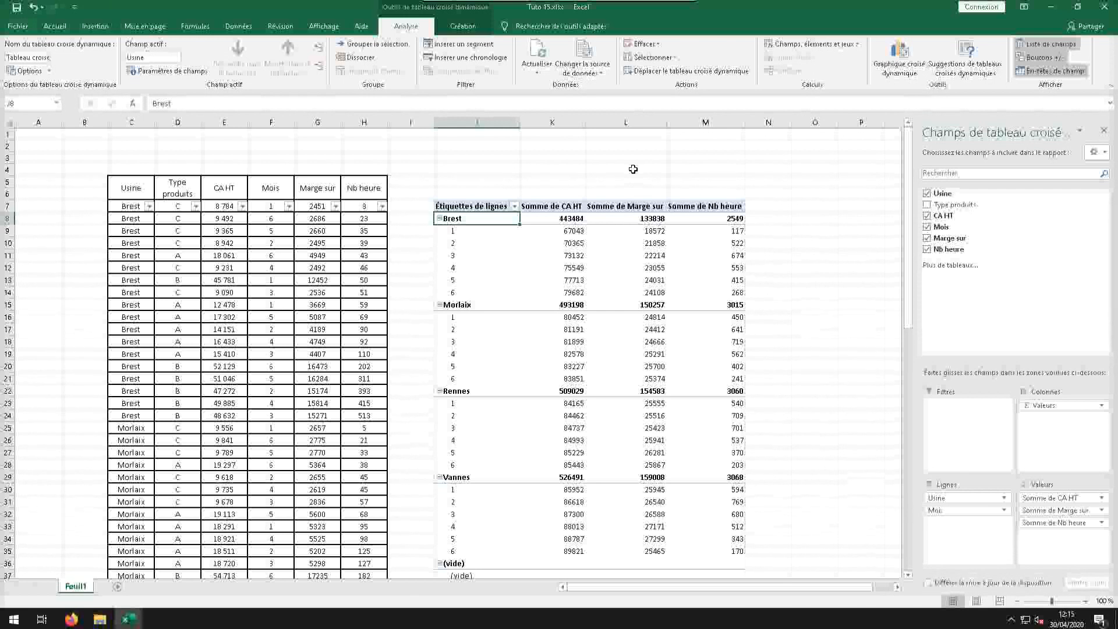
- Add a calculated field to the pivot table with the formula = 'Marge sur' / 'Nb heure'
left_click(789, 45)
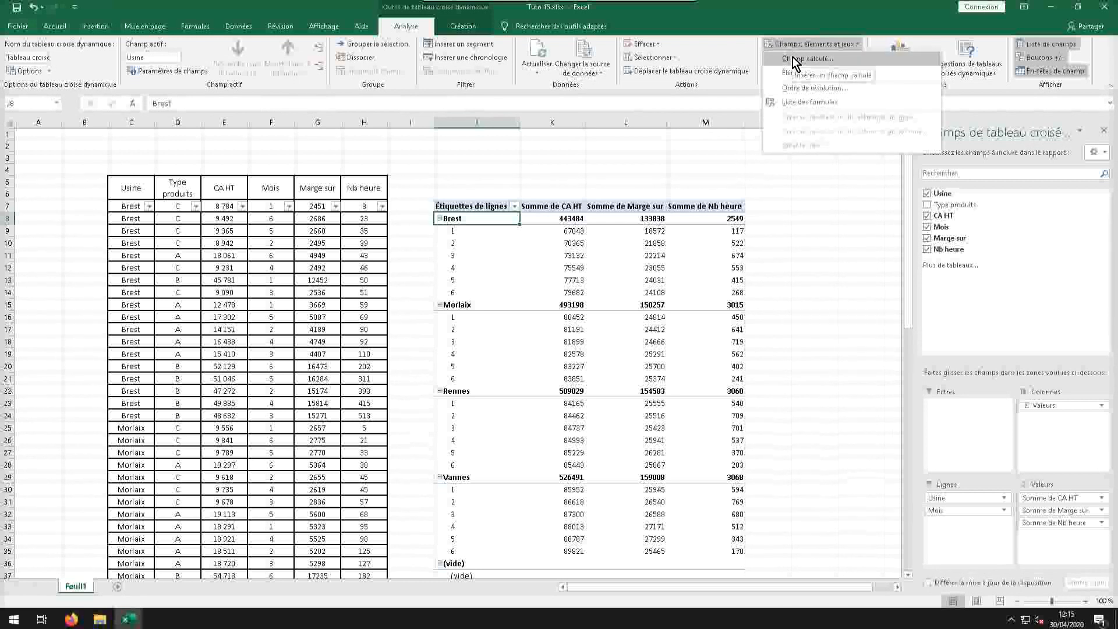
left_click(793, 59)
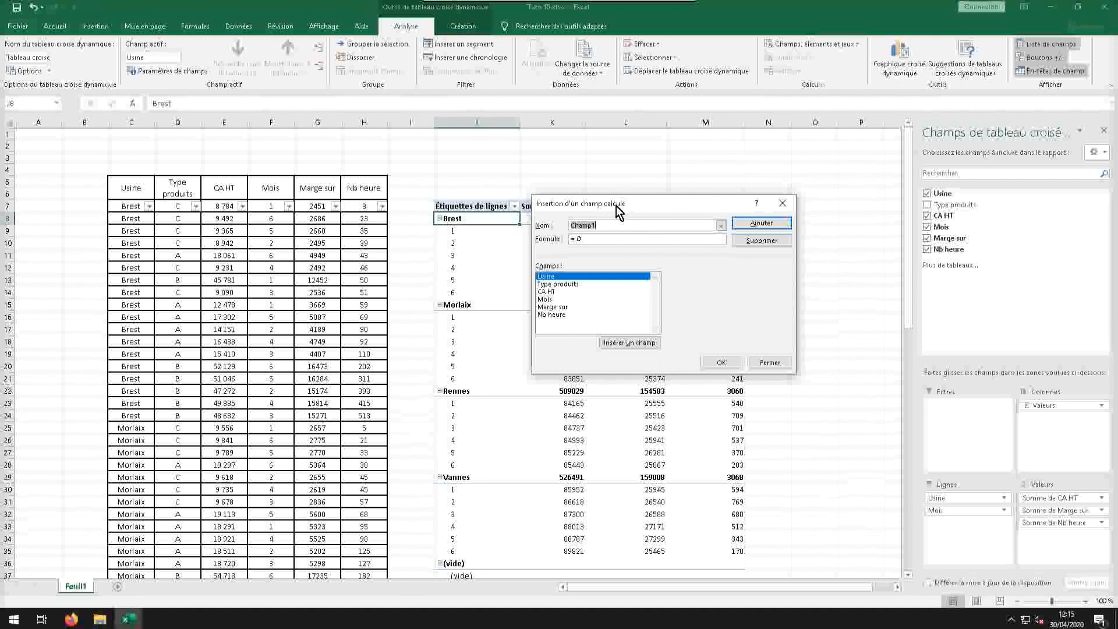
left_click_drag(619, 205, 914, 198)
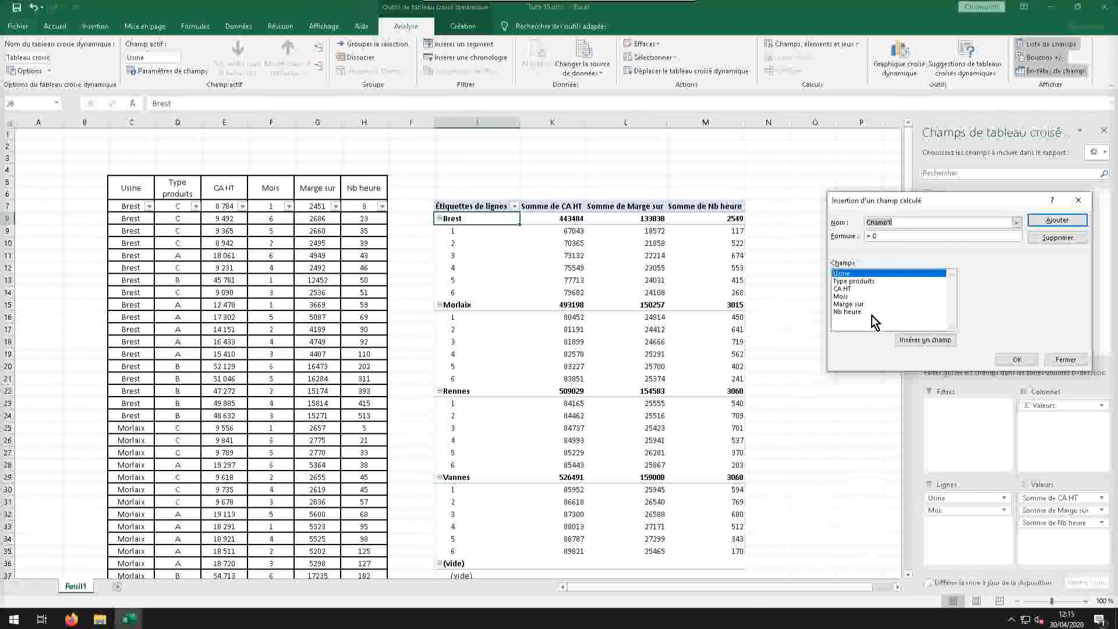
left_click(854, 304)
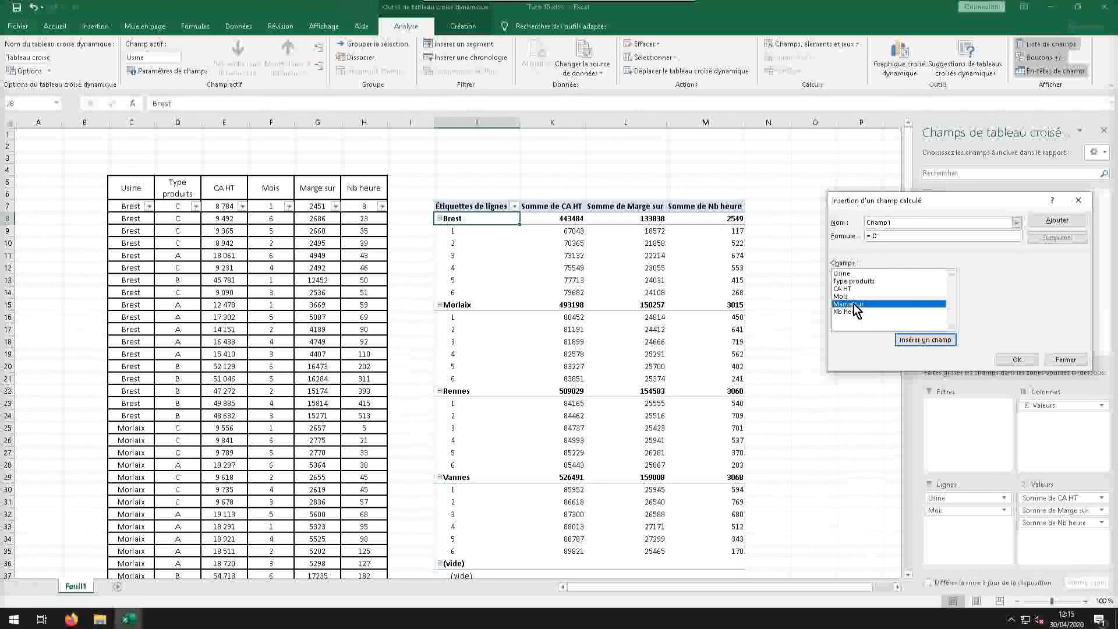
left_click(914, 338)
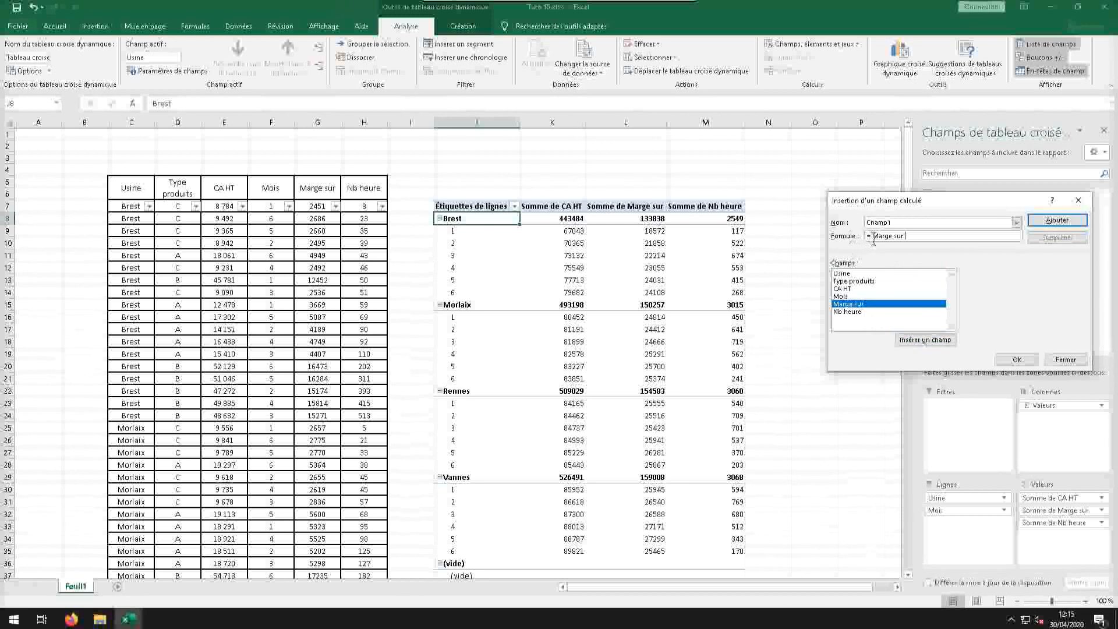
type("/")
left_click(854, 312)
left_click(916, 340)
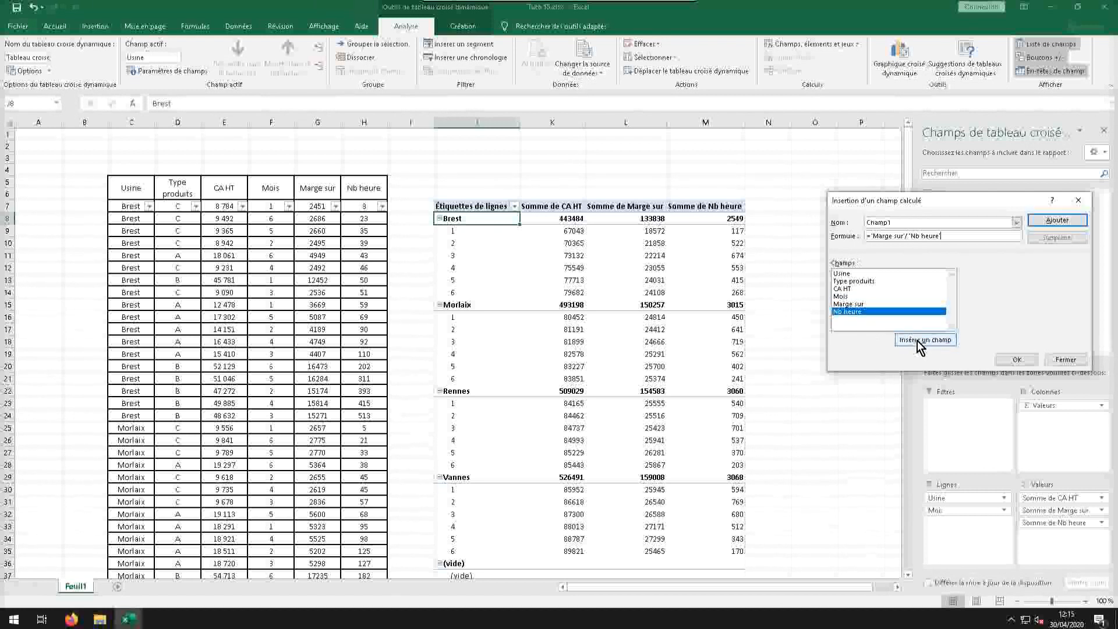
left_click(1017, 359)
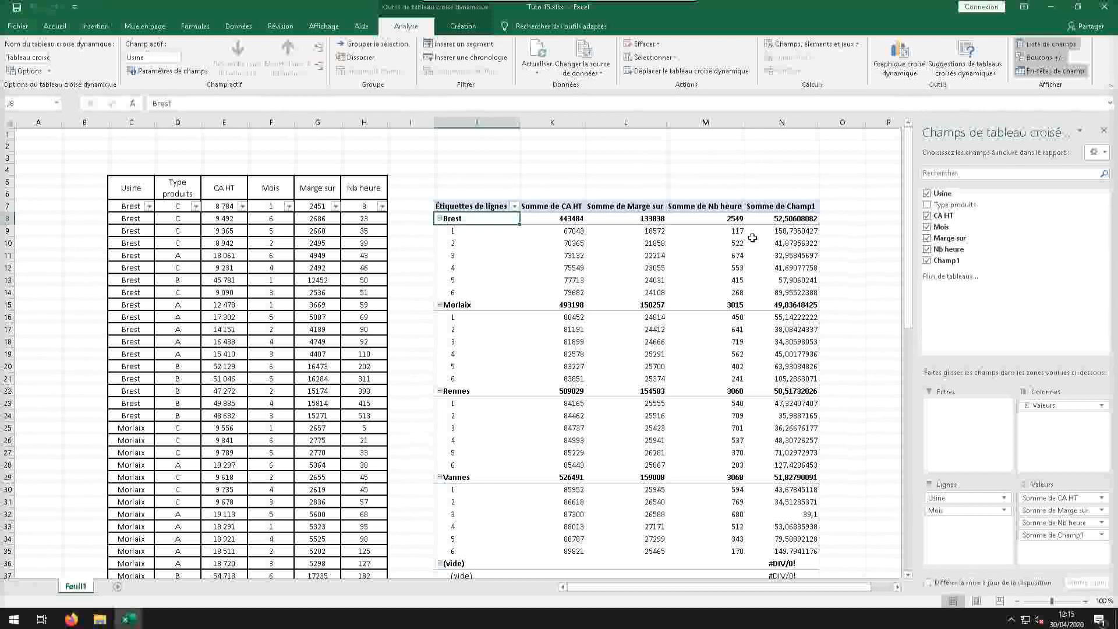
mouse_move(752, 238)
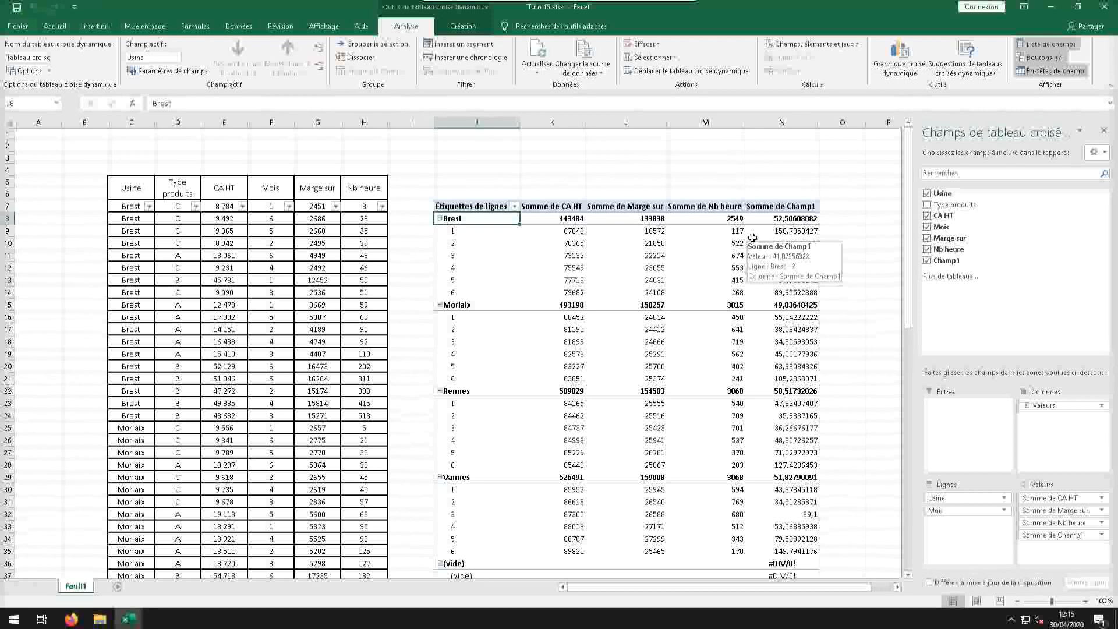
- Summarize the CA HT values in the pivot table by Nombre
left_click(1100, 498)
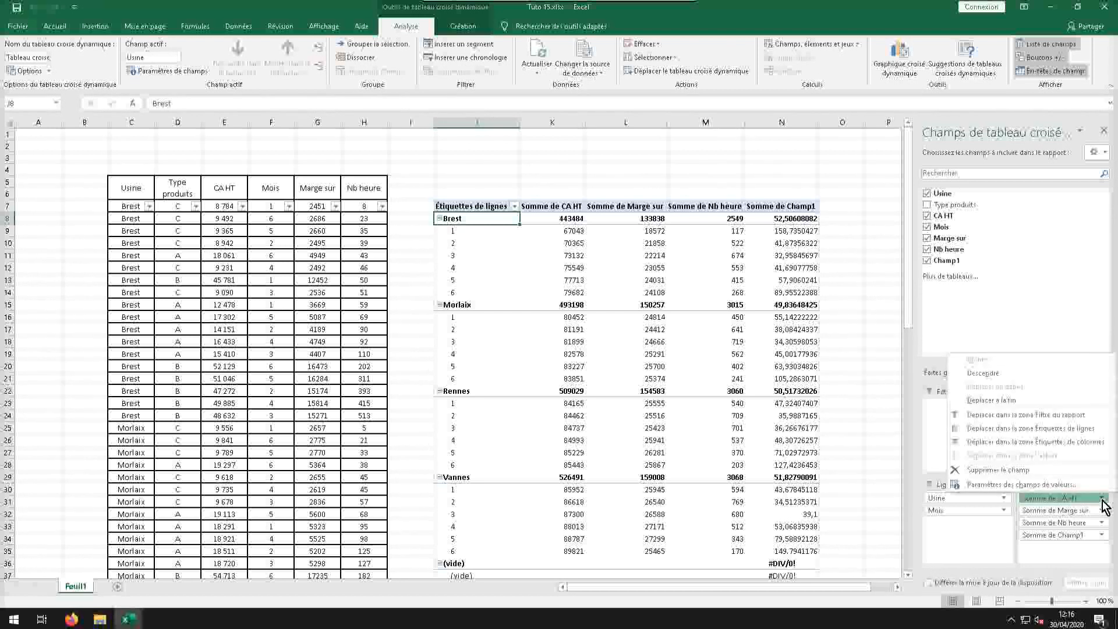
left_click(1039, 488)
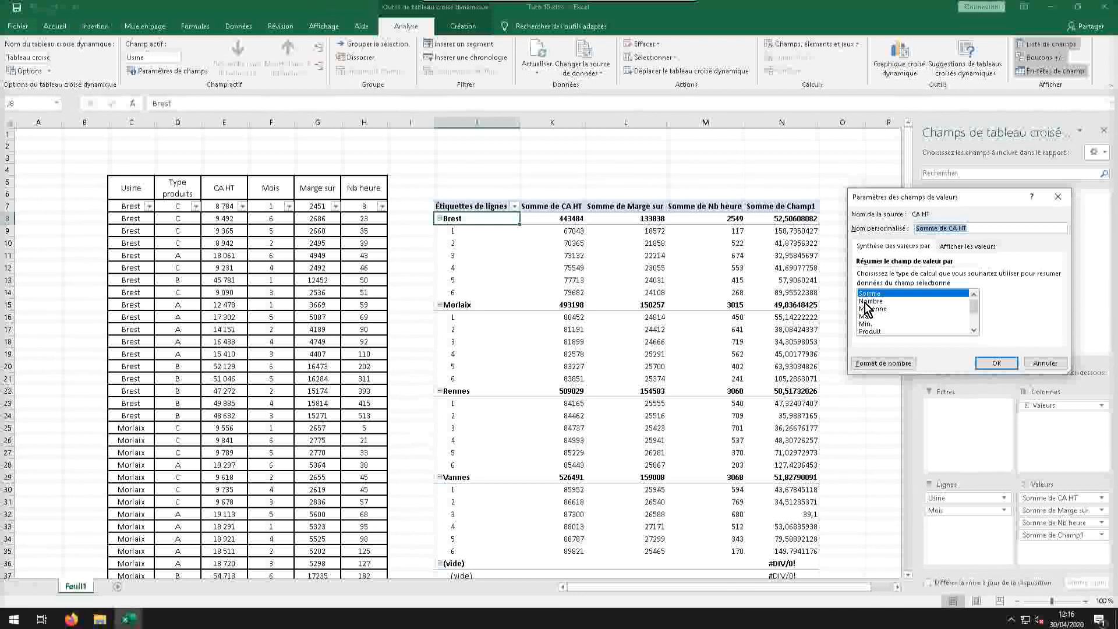
left_click(867, 301)
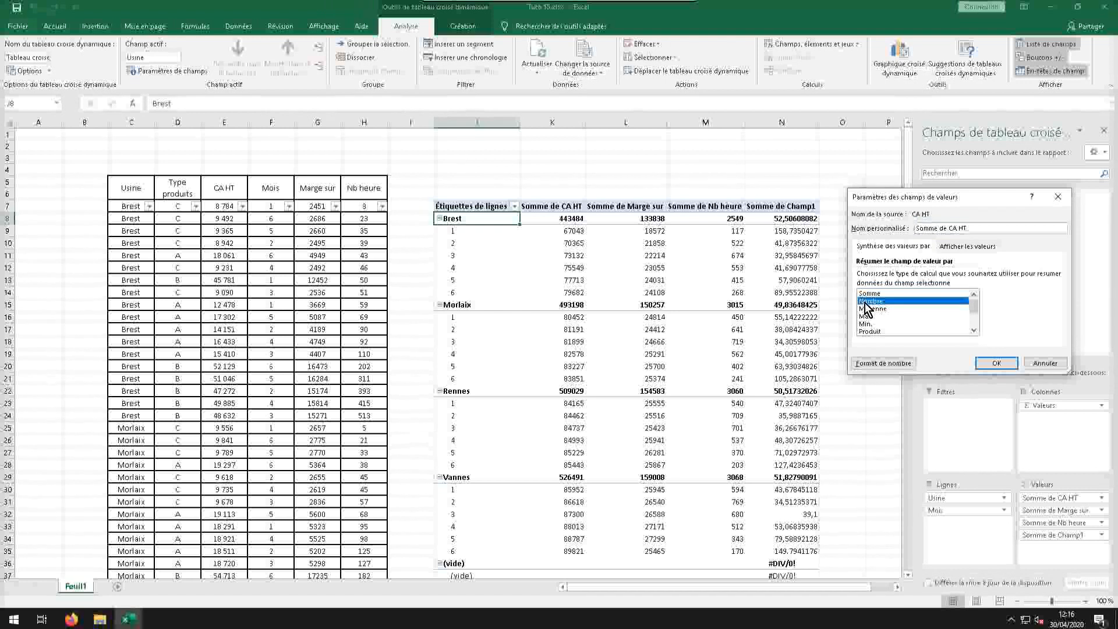
left_click(992, 364)
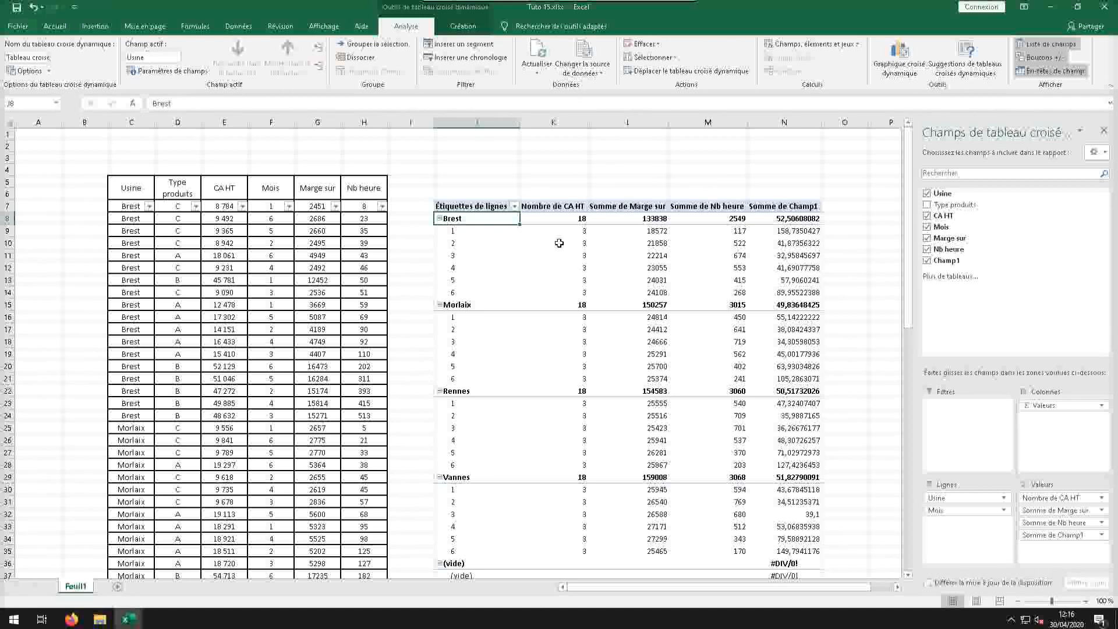
- Switch the summary of the CA HT values back to Somme
left_click(1100, 498)
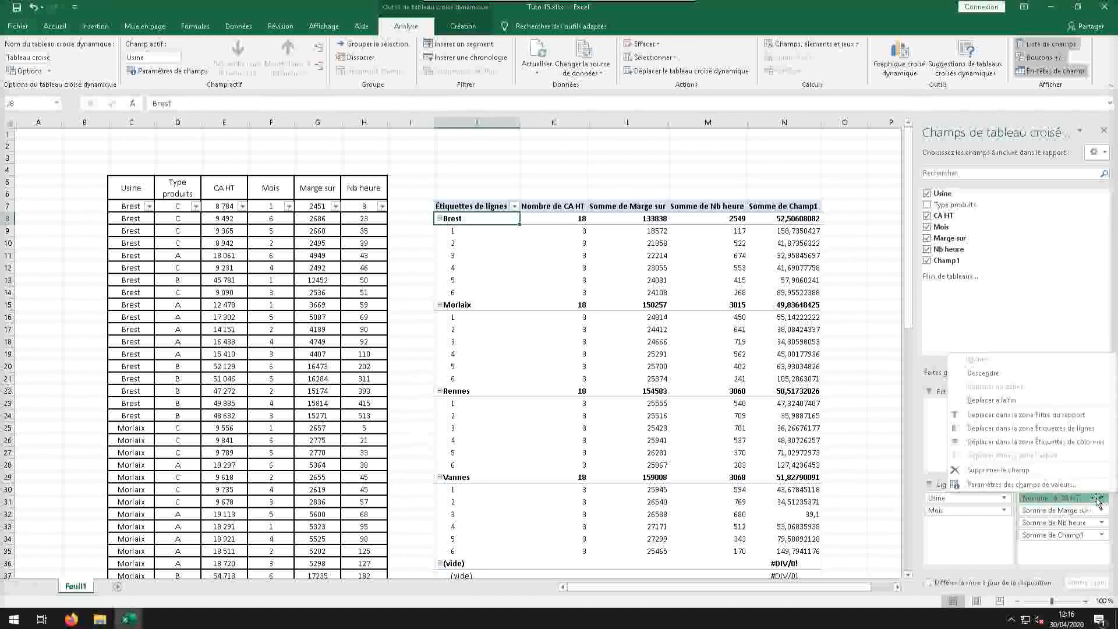
left_click(1002, 483)
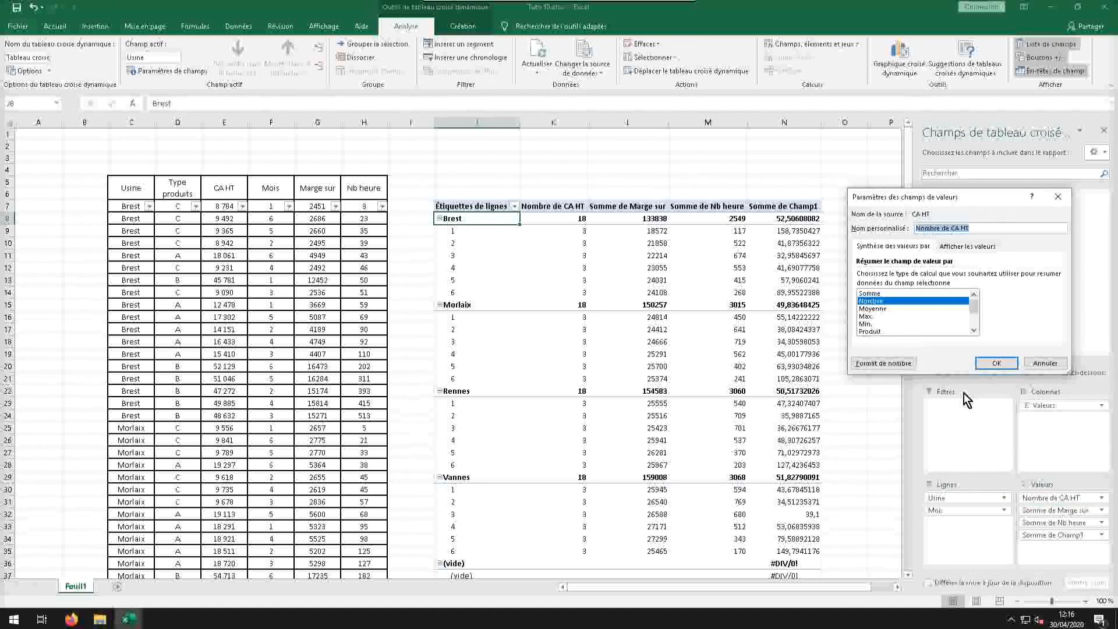
left_click(877, 294)
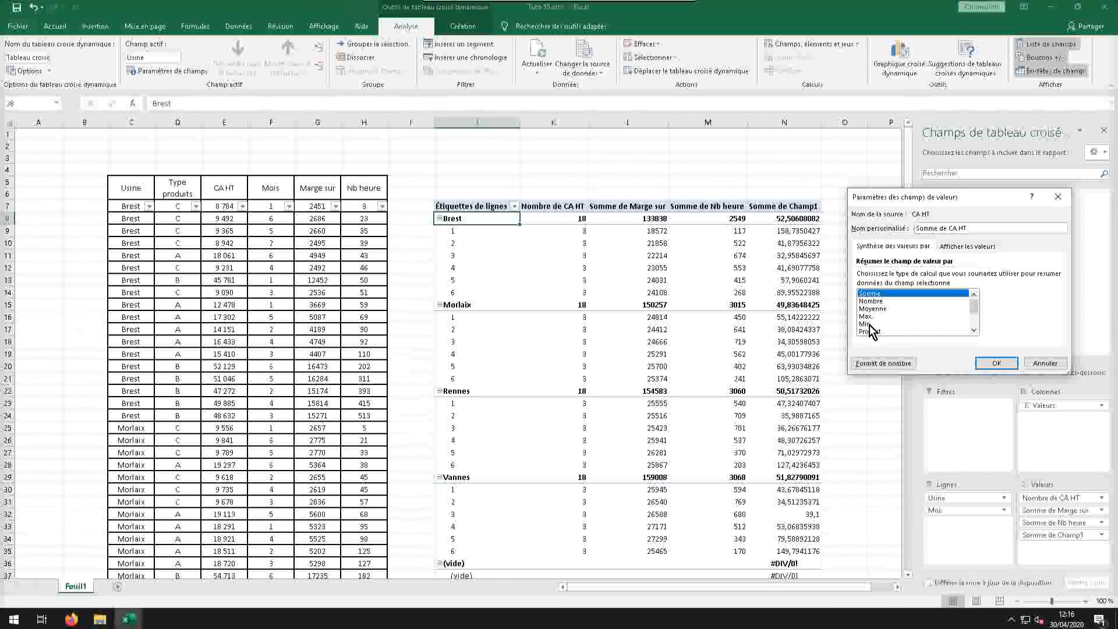
mouse_move(974, 304)
left_mouse_down()
mouse_move(980, 349)
mouse_move(976, 299)
left_mouse_up()
left_click(995, 362)
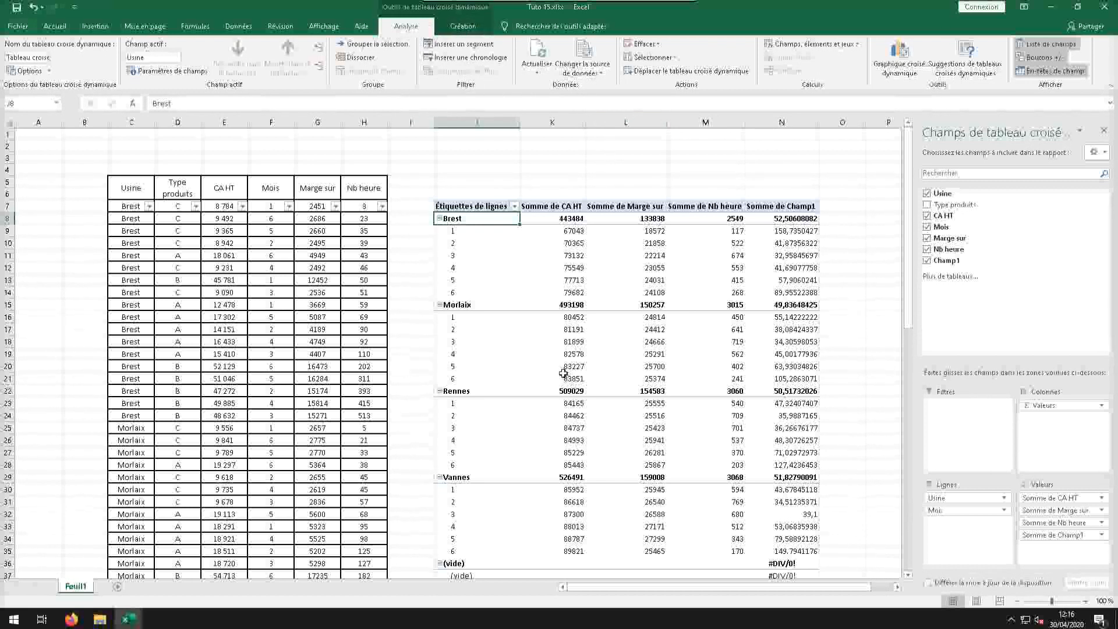
- Insert a pivot chart of the type Histogramme groupé from the pivot table
left_click(903, 56)
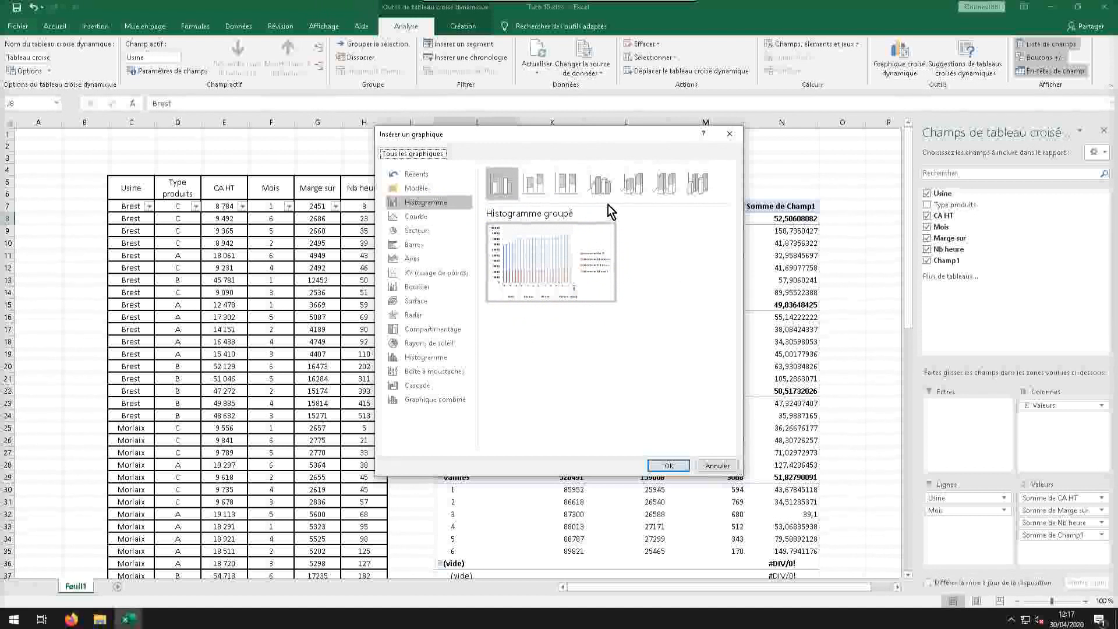
left_click(575, 190)
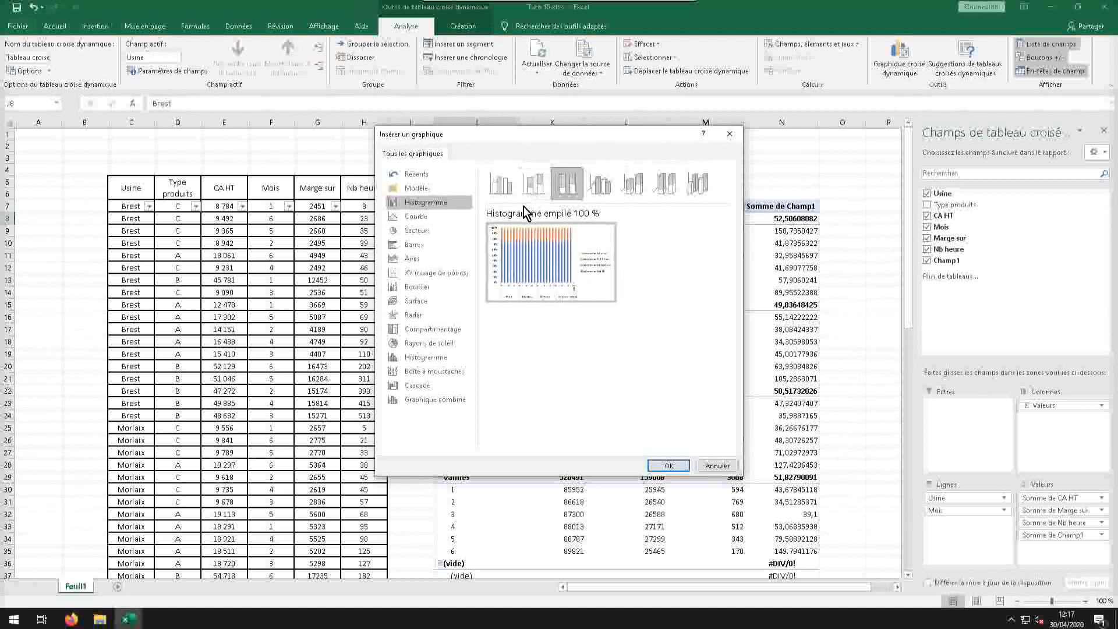
left_click(502, 185)
mouse_move(532, 274)
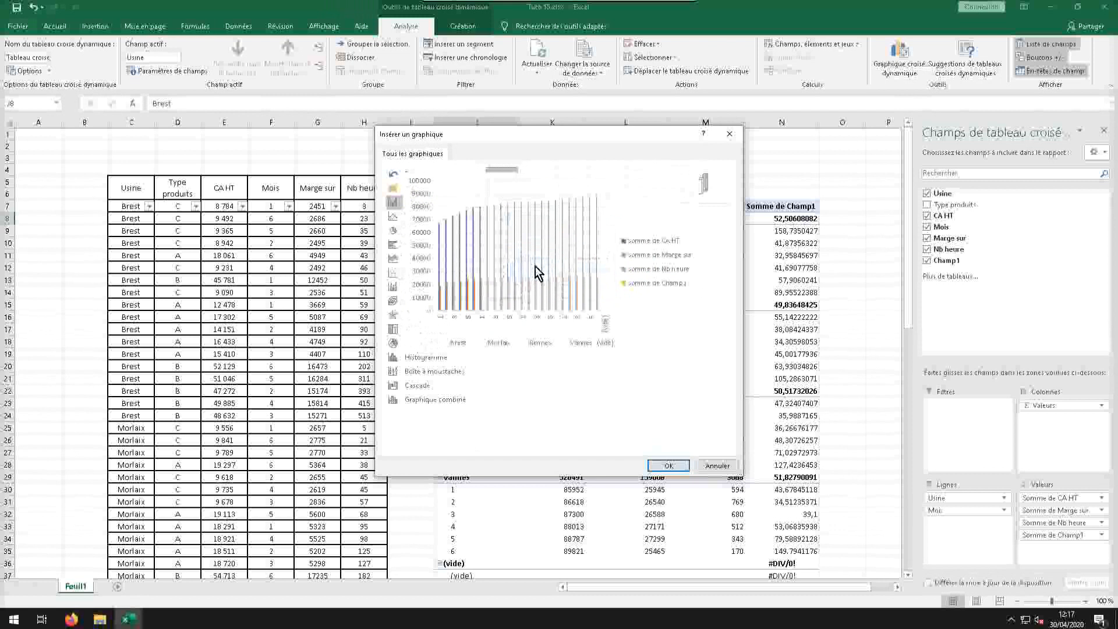
left_click(665, 466)
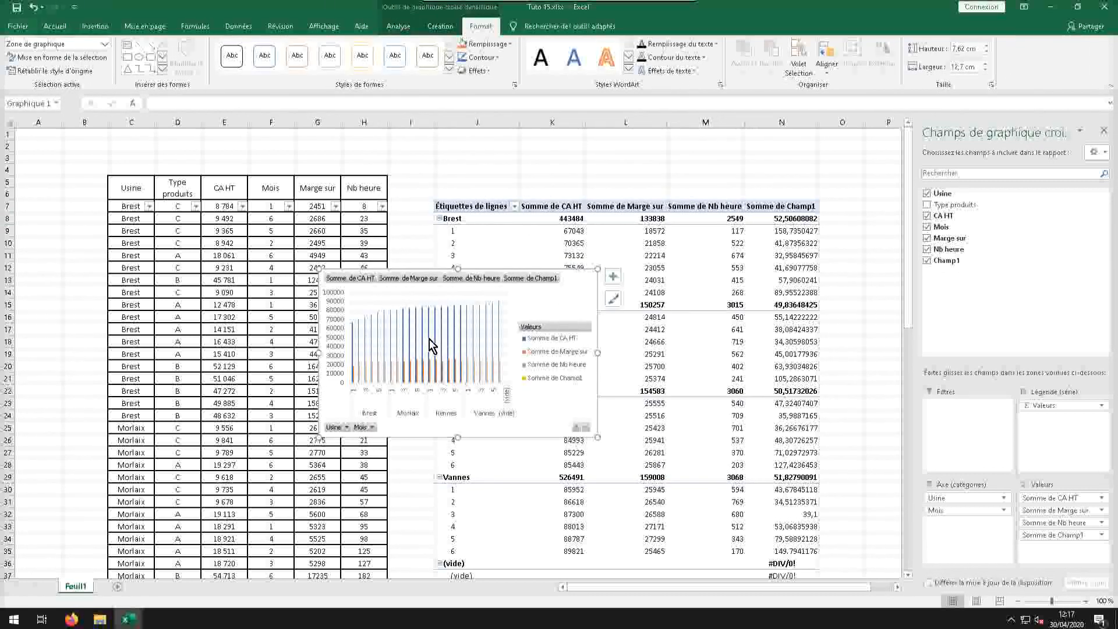
- Remove Champ1, Nb heure and Marge sur from the pivot chart's values, and move the chart beside the pivot table
left_click(1070, 536)
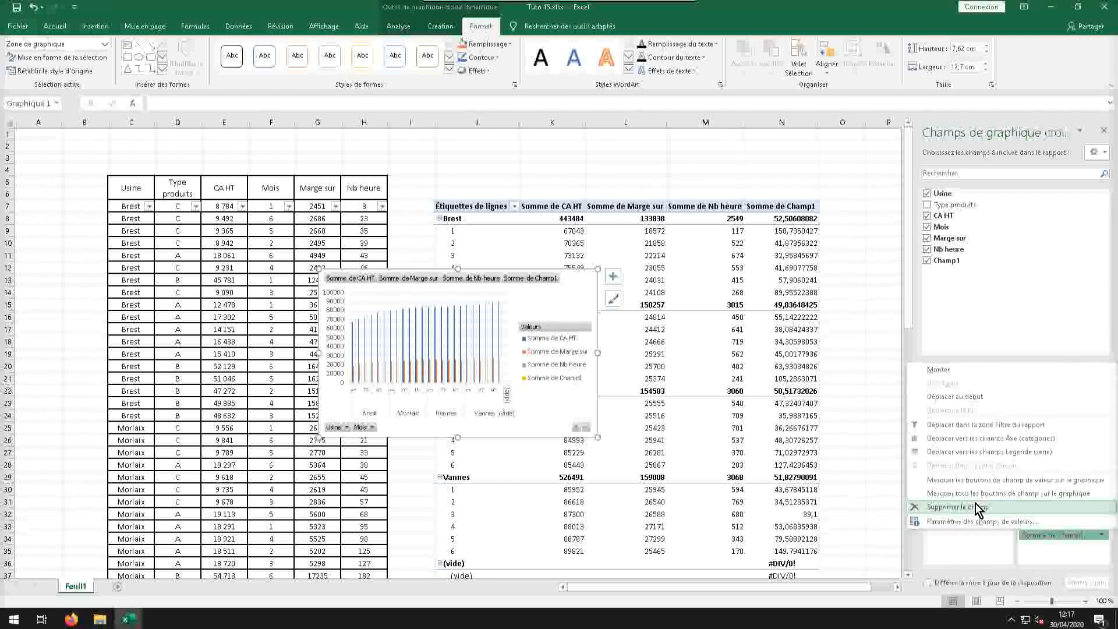
left_click(949, 506)
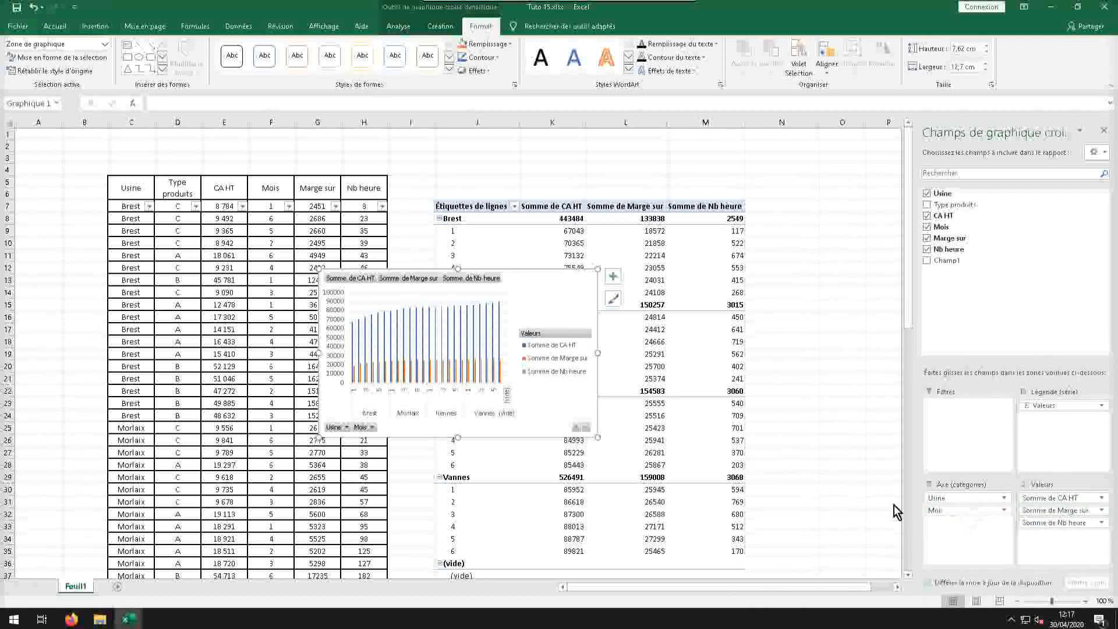
left_click(1081, 524)
left_click(945, 499)
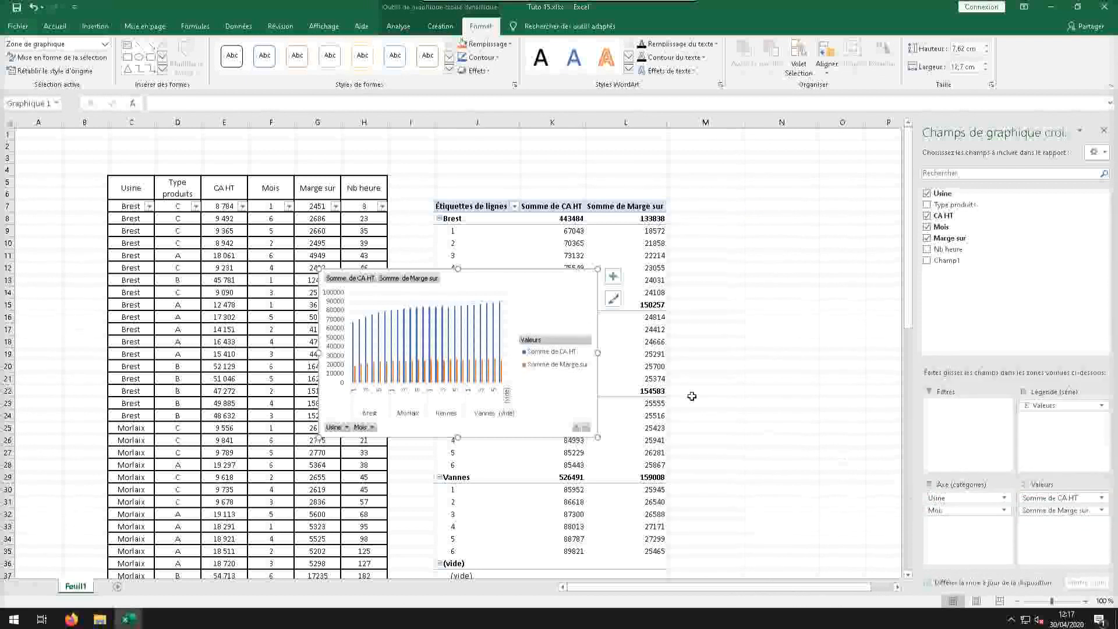
left_click(1057, 511)
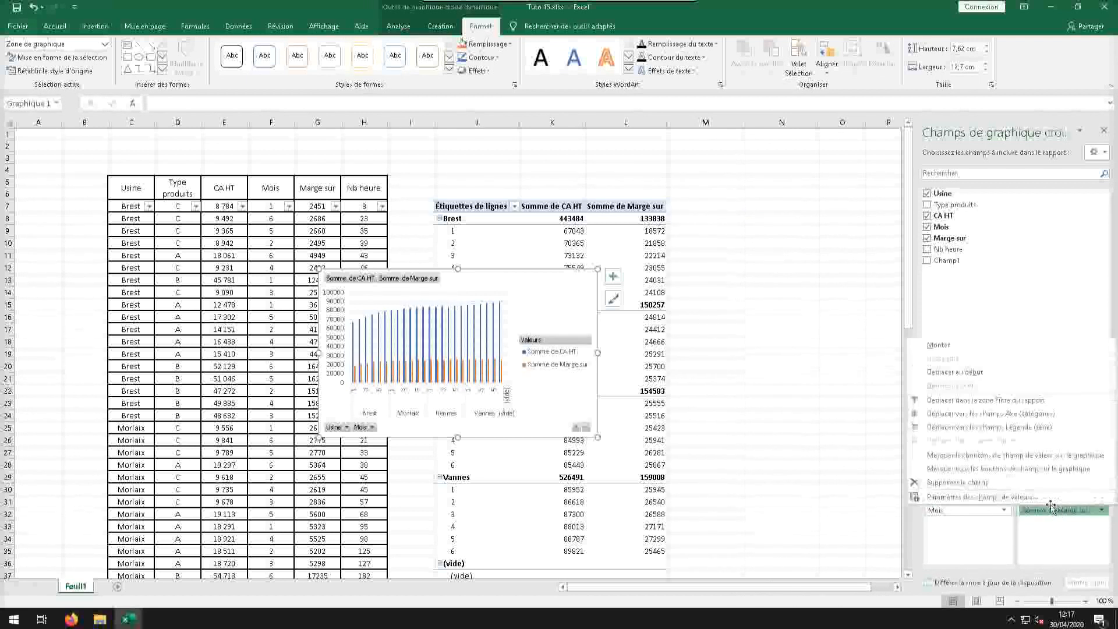
left_click(948, 488)
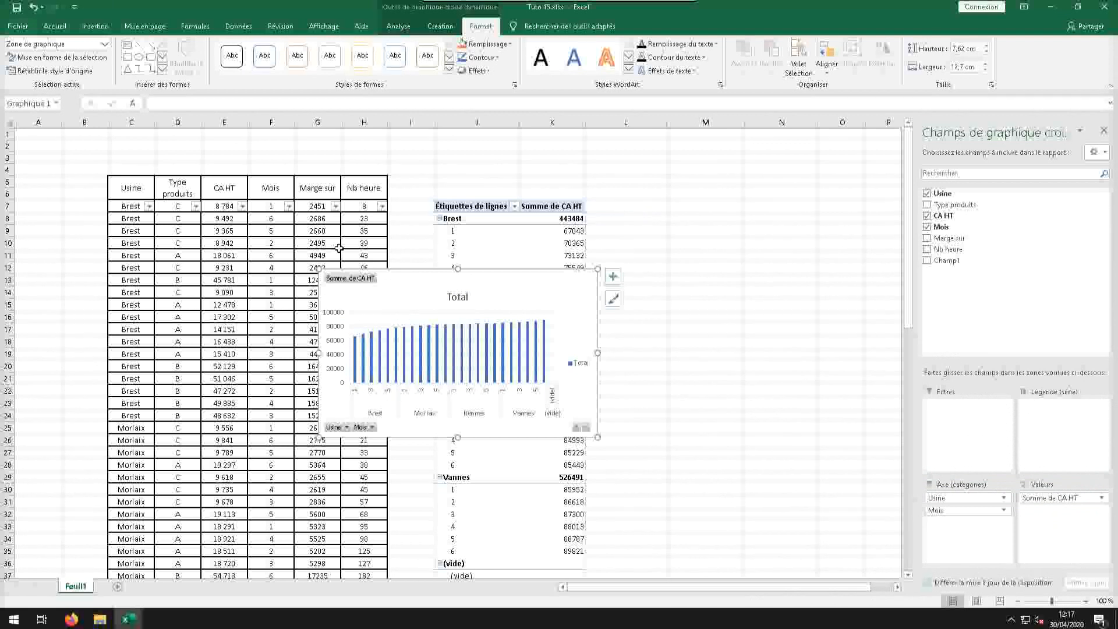
left_click_drag(632, 306, 768, 190)
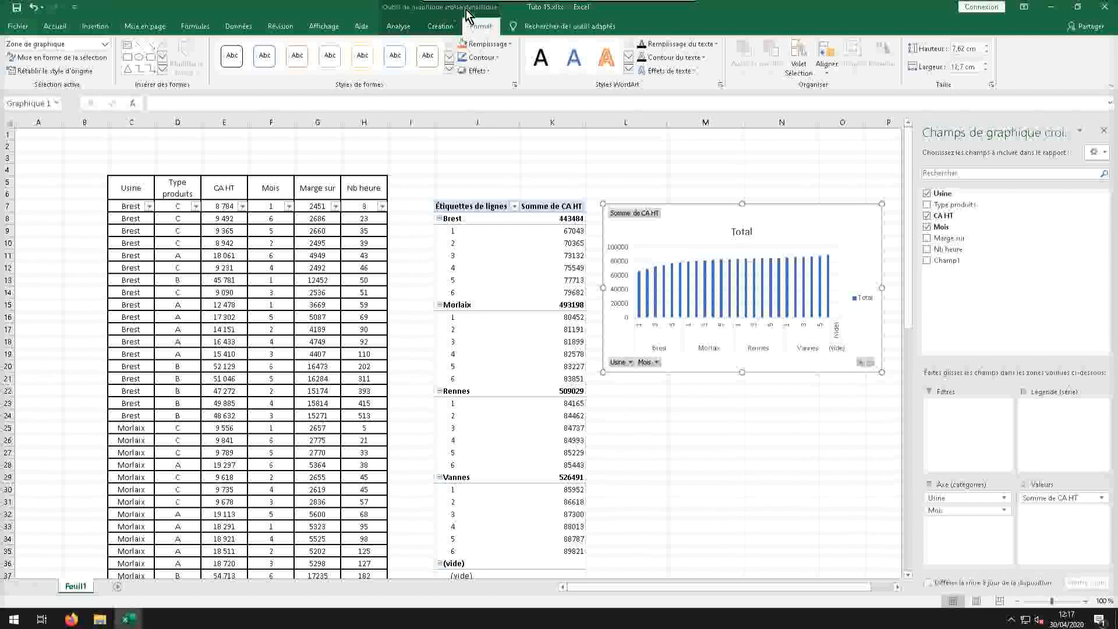
left_click(397, 26)
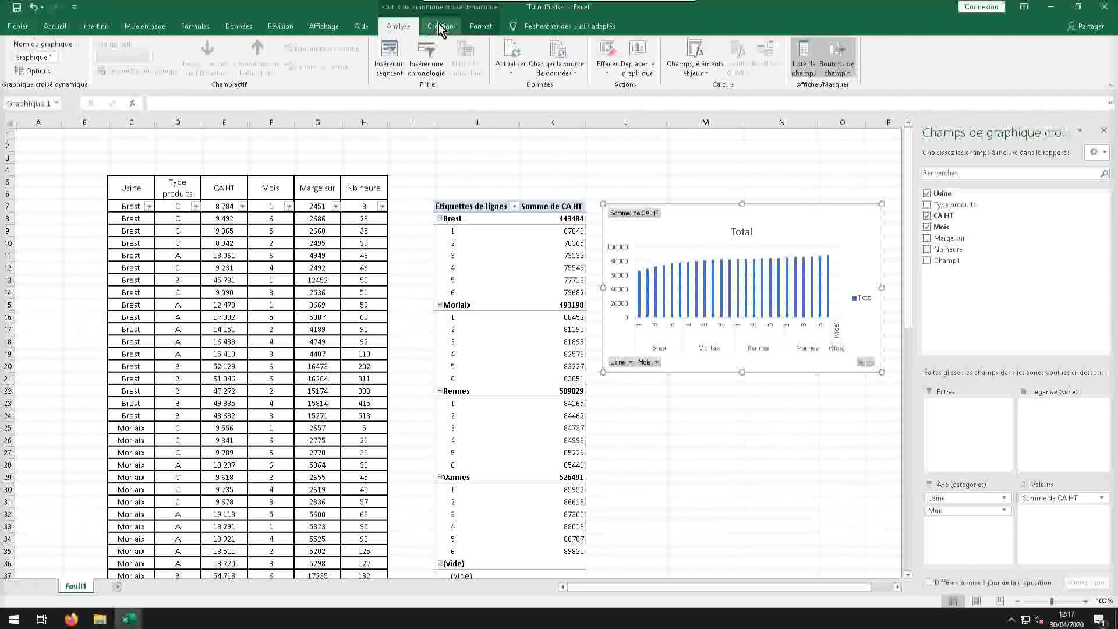
left_click(438, 25)
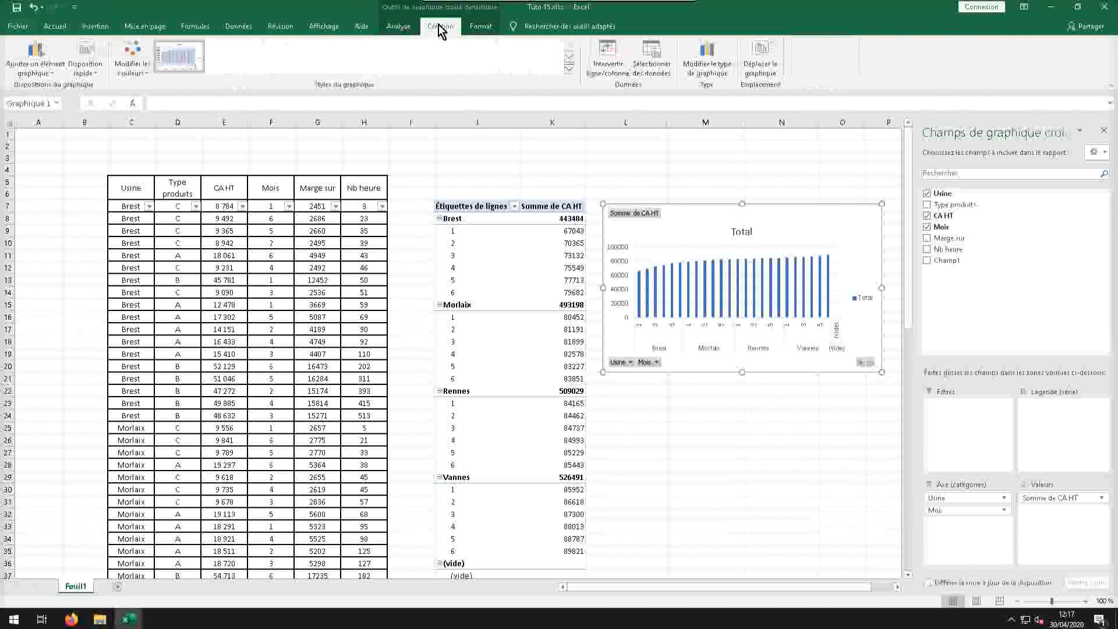
left_click(473, 26)
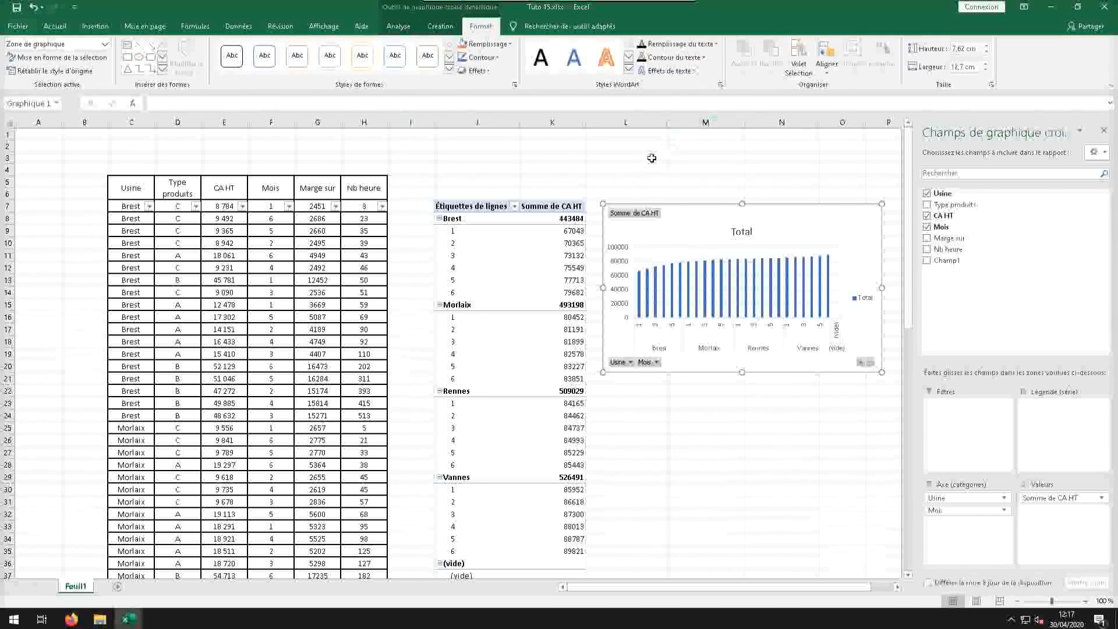